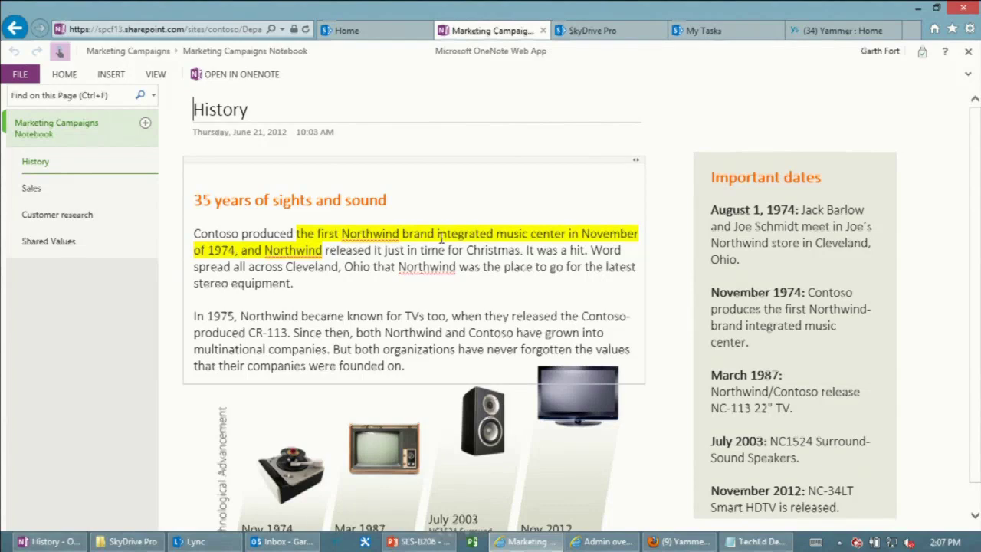
# Go back from the OneNote History page to the Marketing Campaigns site home.
pyautogui.click(11, 33)
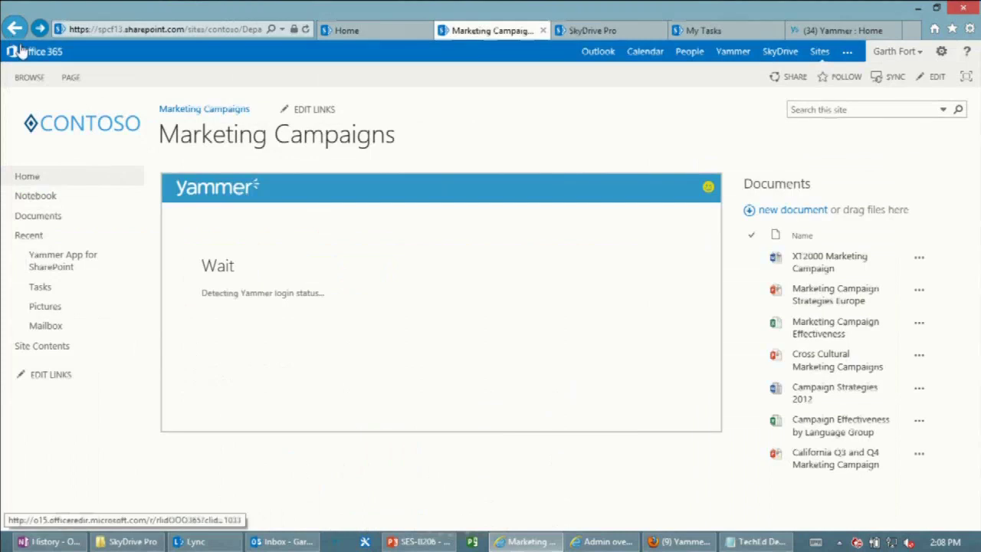
# Open the Mailbox link under Recent in the Marketing Campaigns site navigation.
pyautogui.click(47, 326)
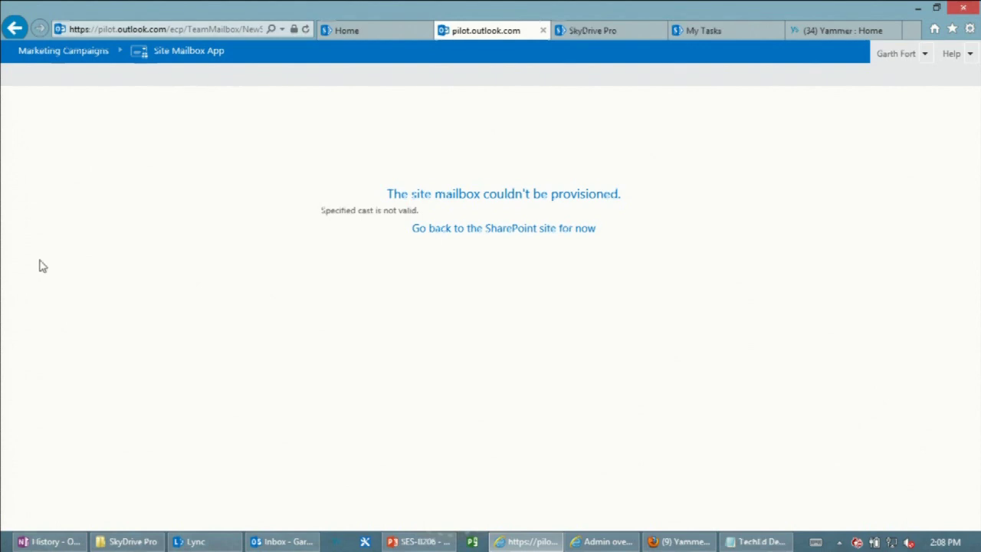
# Follow 'Go back to the SharePoint site for now' to return to the Marketing Campaigns home.
pyautogui.click(466, 233)
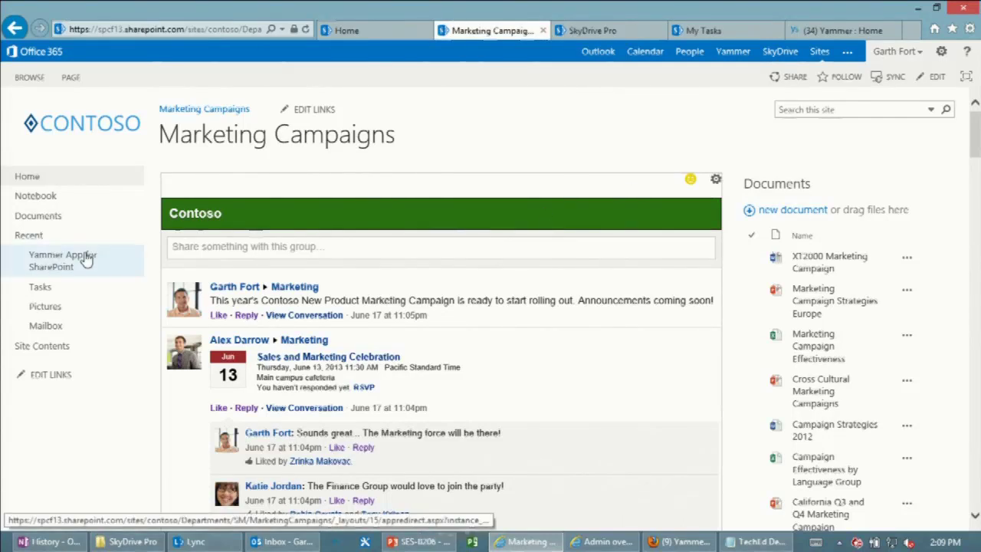
# Open the site's Tasks list and switch it into in-place quick edit.
pyautogui.click(40, 286)
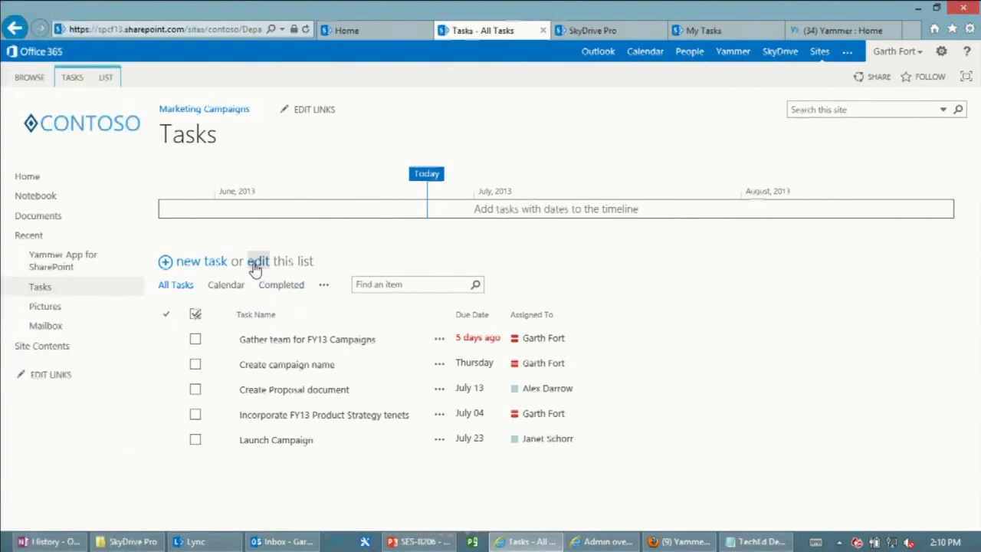
pyautogui.click(254, 264)
# Enter 'Welcome to Madrid' as the task name in the empty row.
pyautogui.click(289, 456)
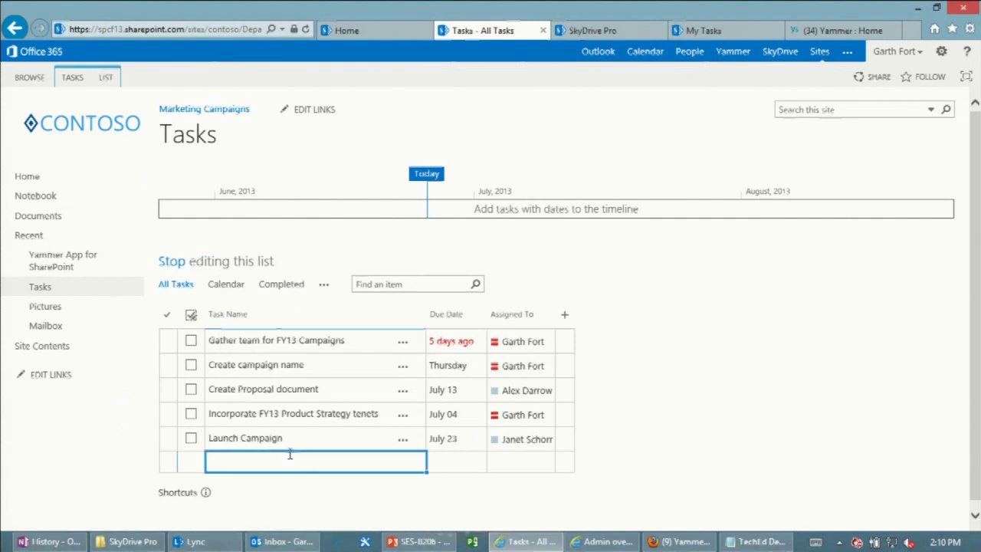
pyautogui.write('Tec')
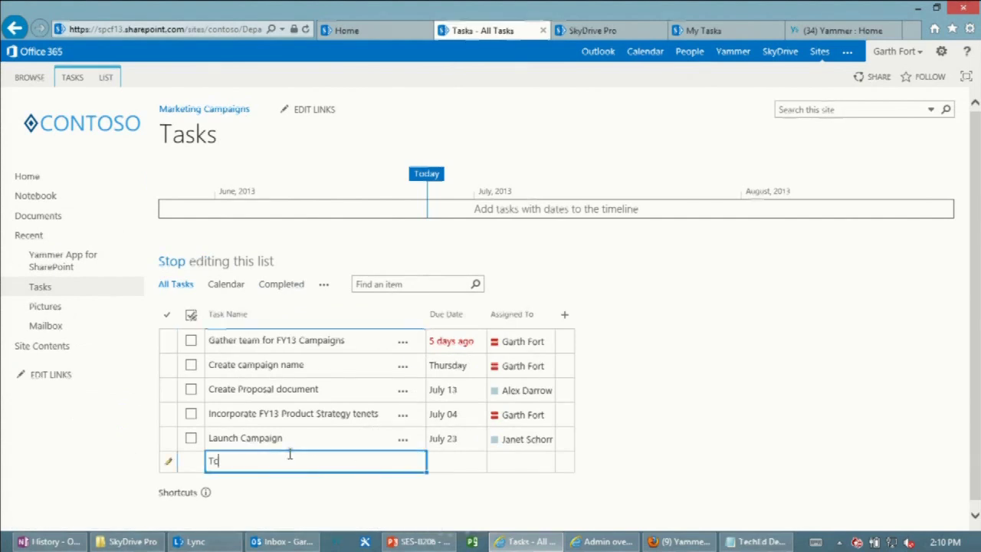
pyautogui.press('BackSpace')
pyautogui.press('BackSpace')
pyautogui.write('echEd')
pyautogui.press('BackSpace')
pyautogui.press('BackSpace')
pyautogui.press('BackSpace')
pyautogui.press('BackSpace')
pyautogui.press('BackSpace')
pyautogui.press('BackSpace')
pyautogui.write('Wec')
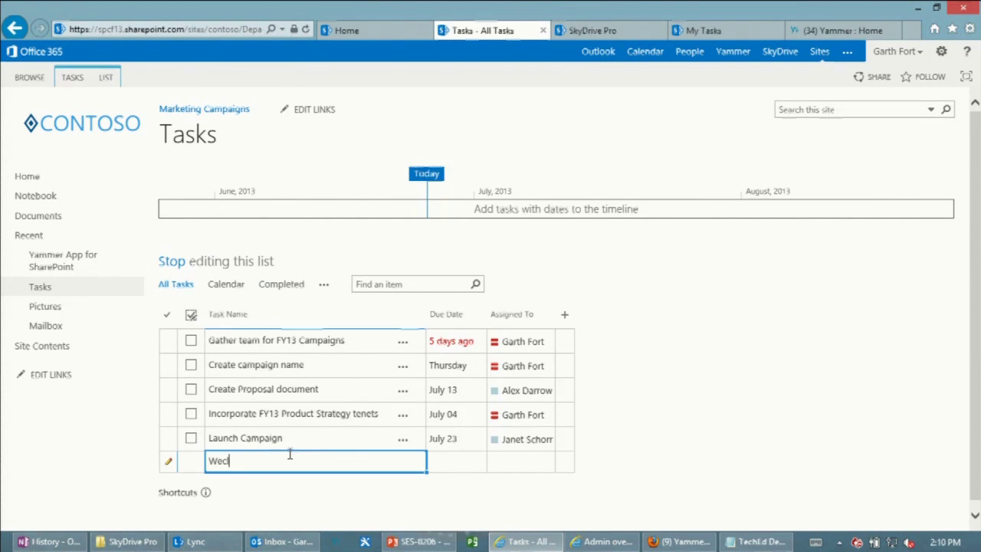
pyautogui.press('BackSpace')
pyautogui.write('lcome to Madrid')
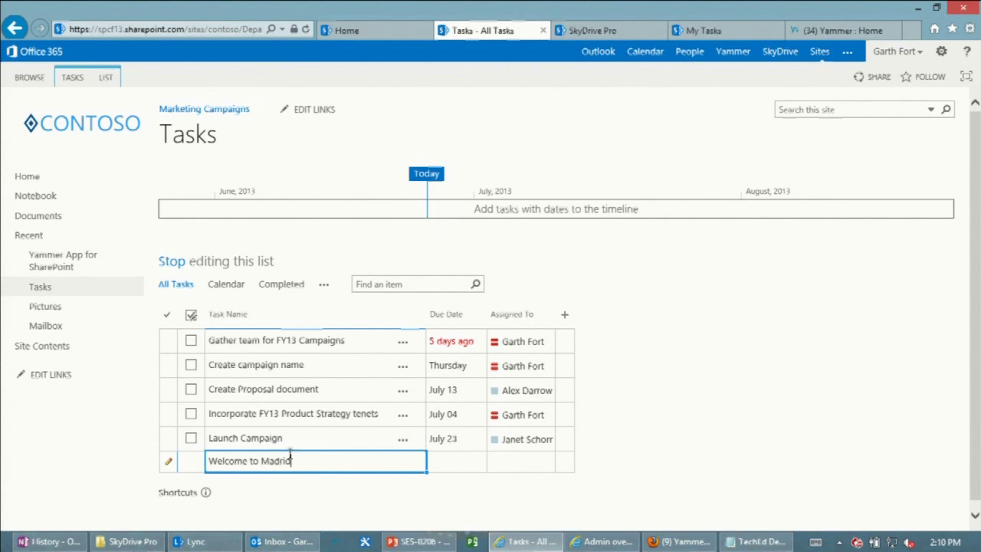
pyautogui.press('Tab')
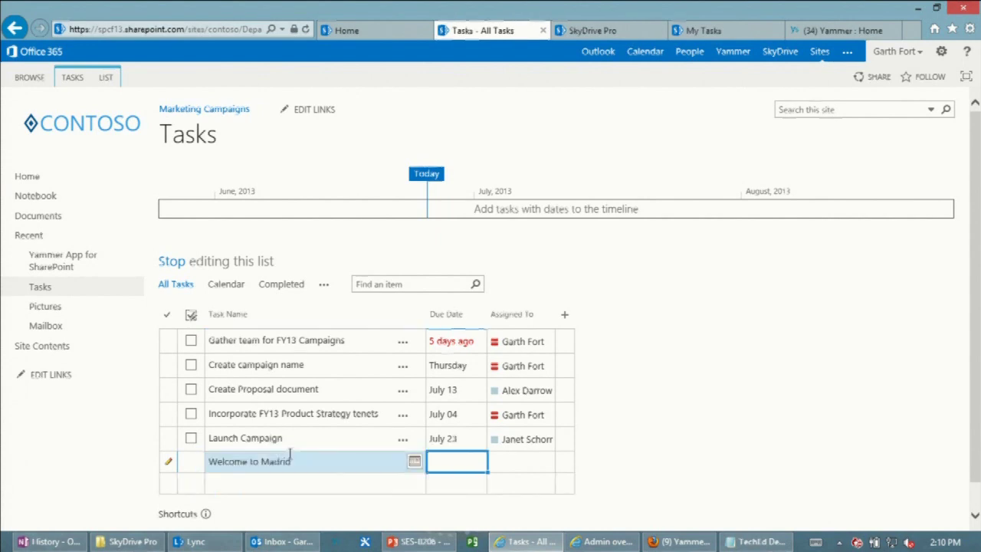
# Give the task due date 6/27, assign it to yourself, and stop editing the list.
pyautogui.write('6/')
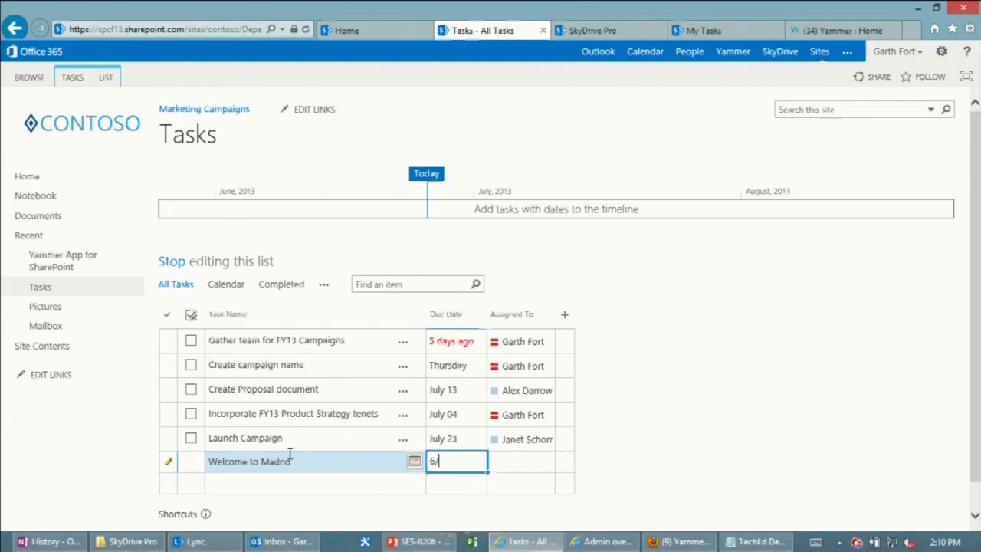
pyautogui.write('27')
pyautogui.press('Return')
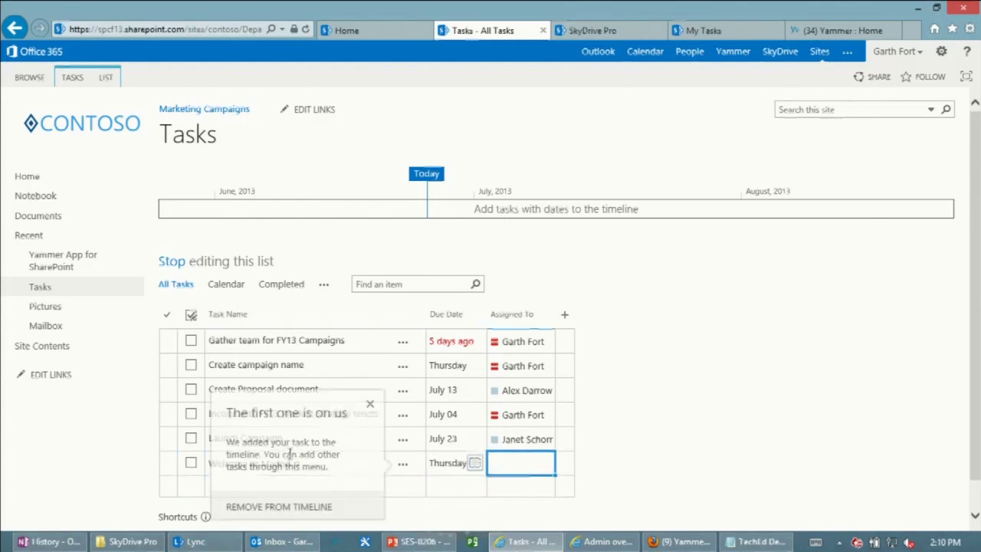
pyautogui.write('garth')
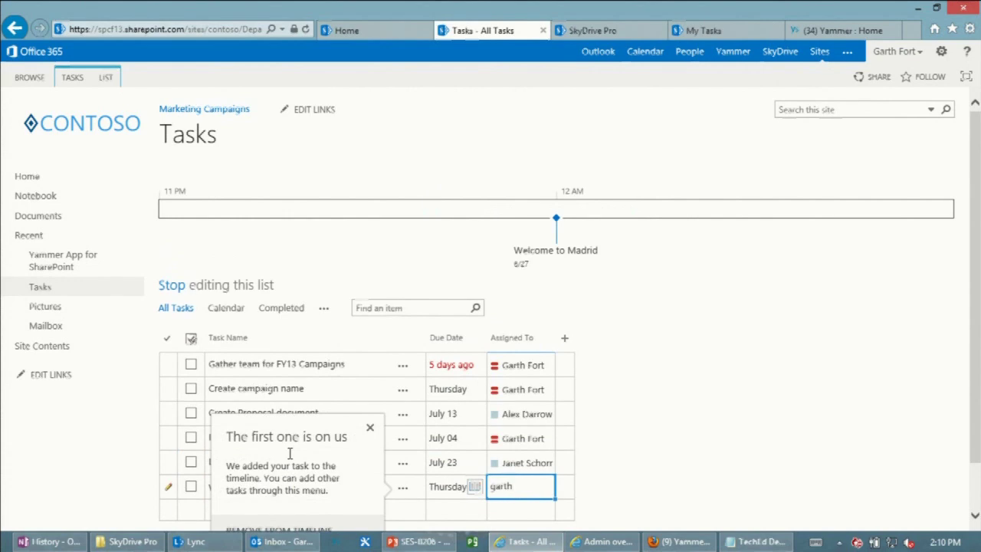
pyautogui.press('Return')
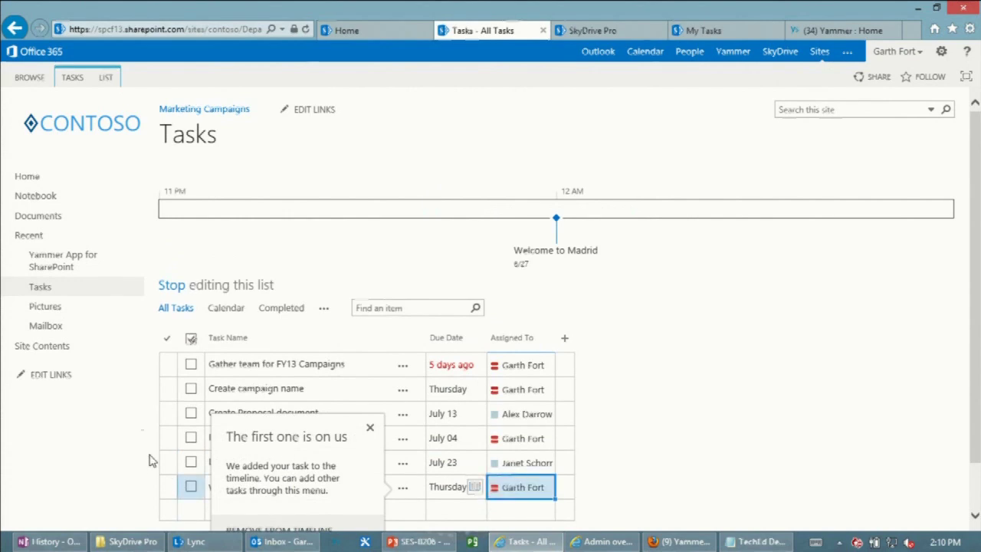
pyautogui.click(168, 286)
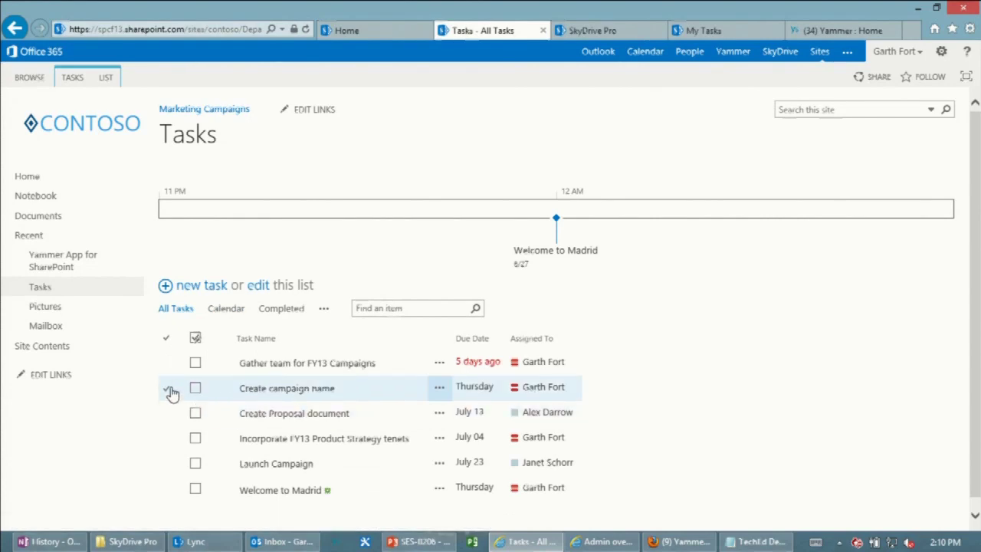
# Add Create campaign name to the timeline, colour its bar red, and return to Home.
pyautogui.click(169, 391)
pyautogui.click(557, 423)
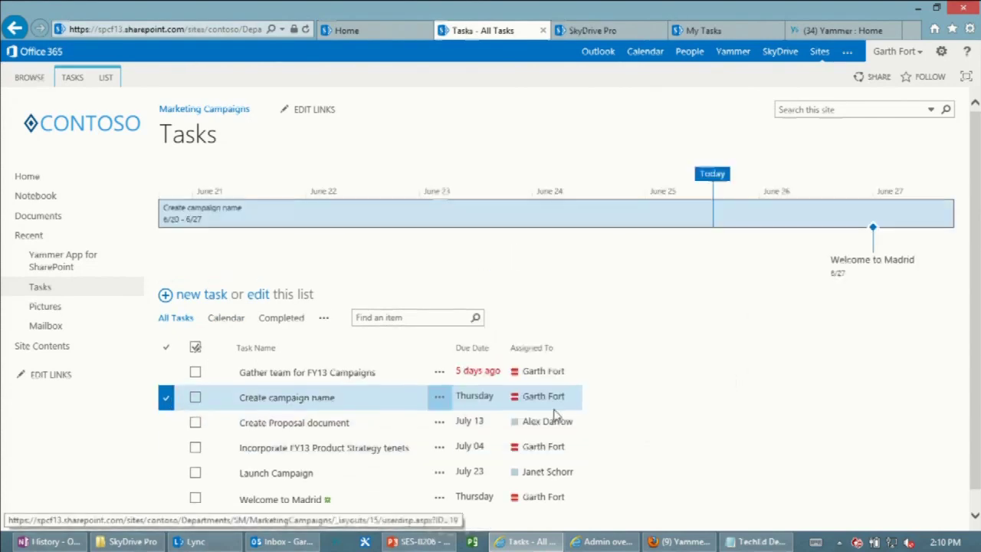
pyautogui.rightClick(394, 222)
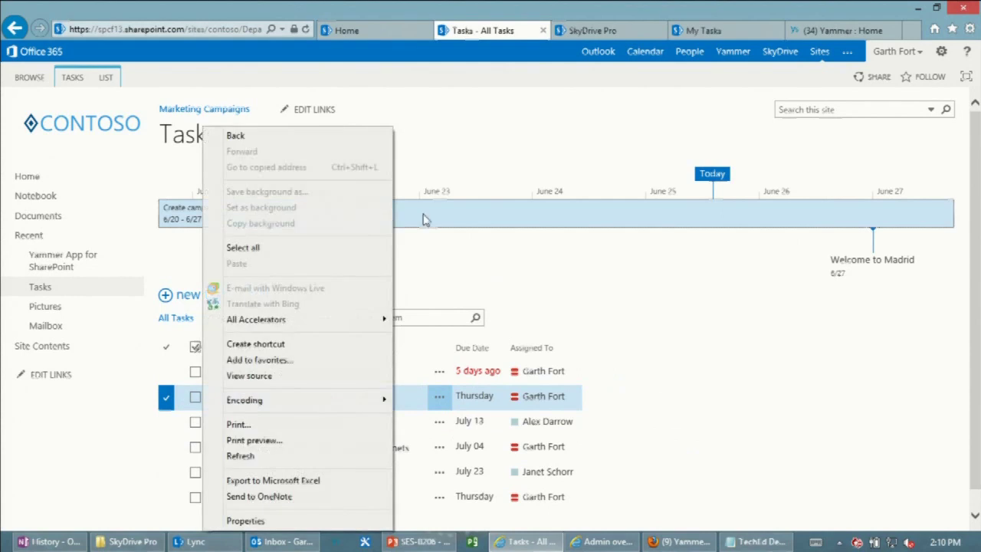
pyautogui.click(486, 215)
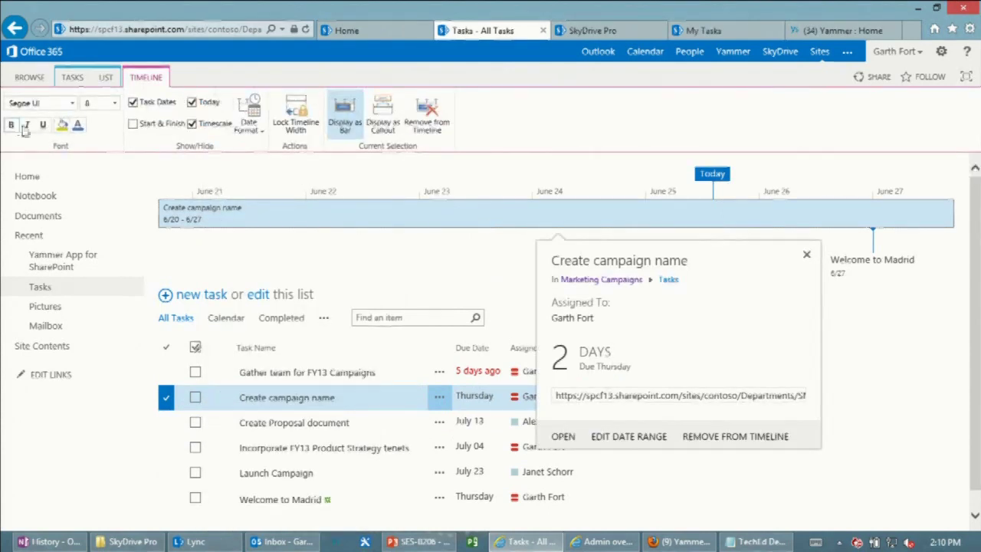
pyautogui.click(63, 125)
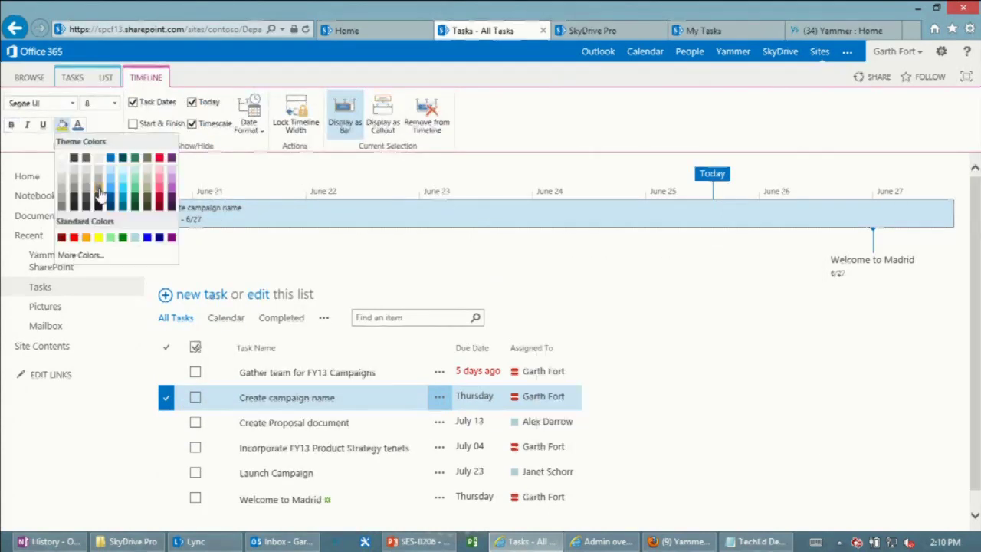
pyautogui.click(160, 158)
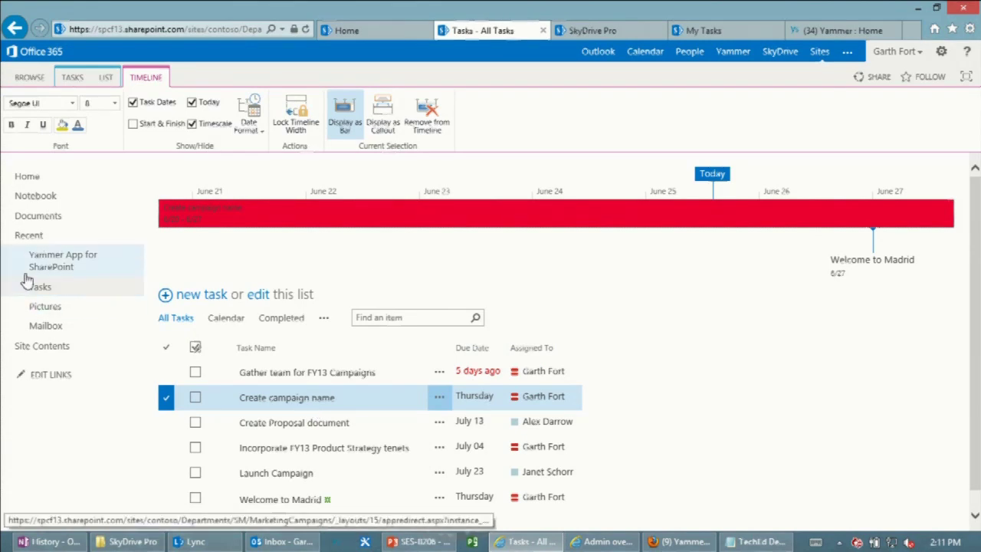
pyautogui.click(27, 177)
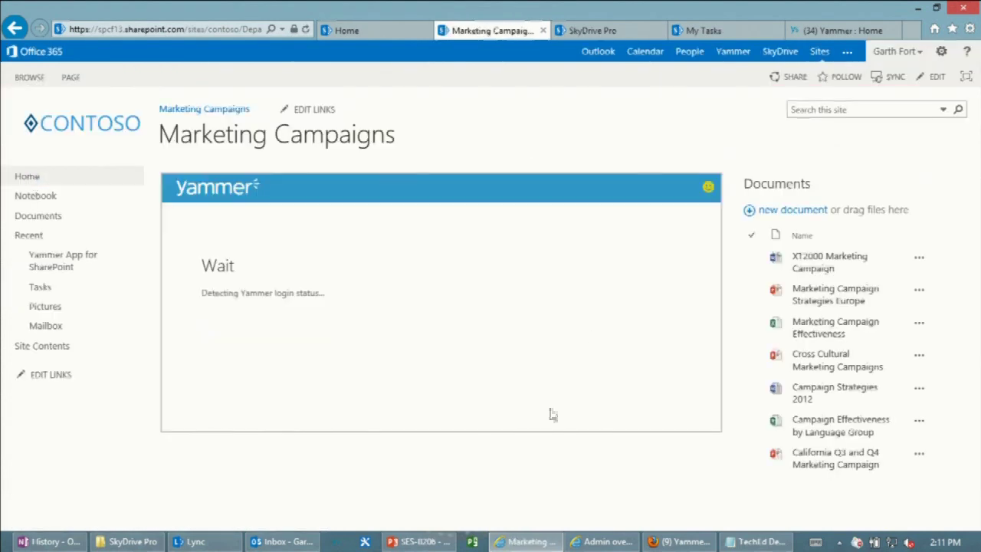
# Copy the prepared London XT launch announcement from the TechEd Demo notes.
pyautogui.click(755, 542)
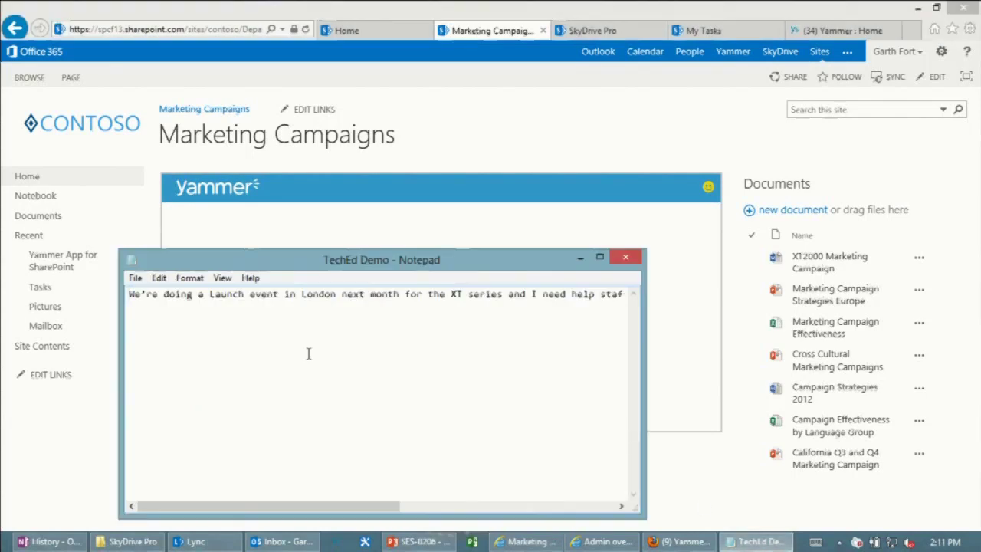
pyautogui.hotkey('ctrl', 'a')
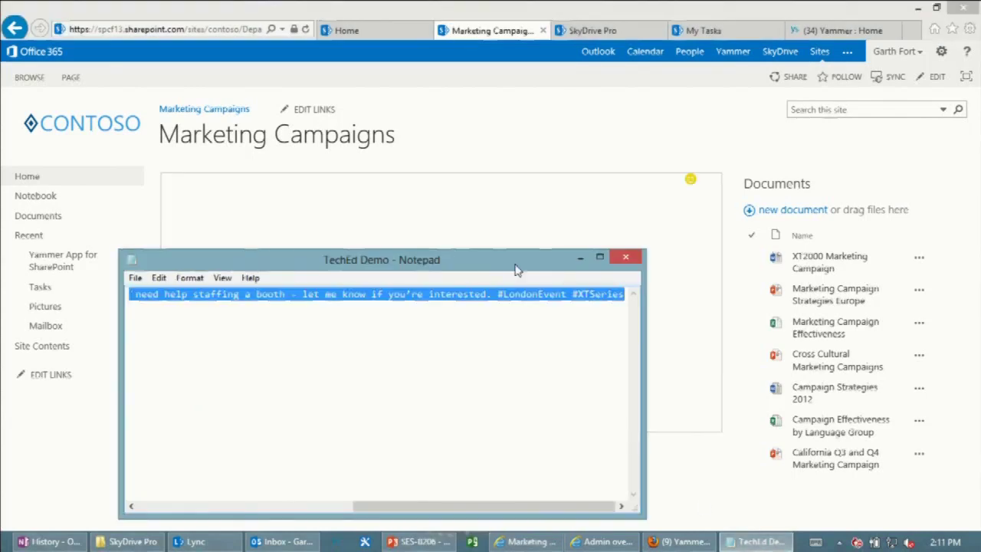
pyautogui.click(626, 256)
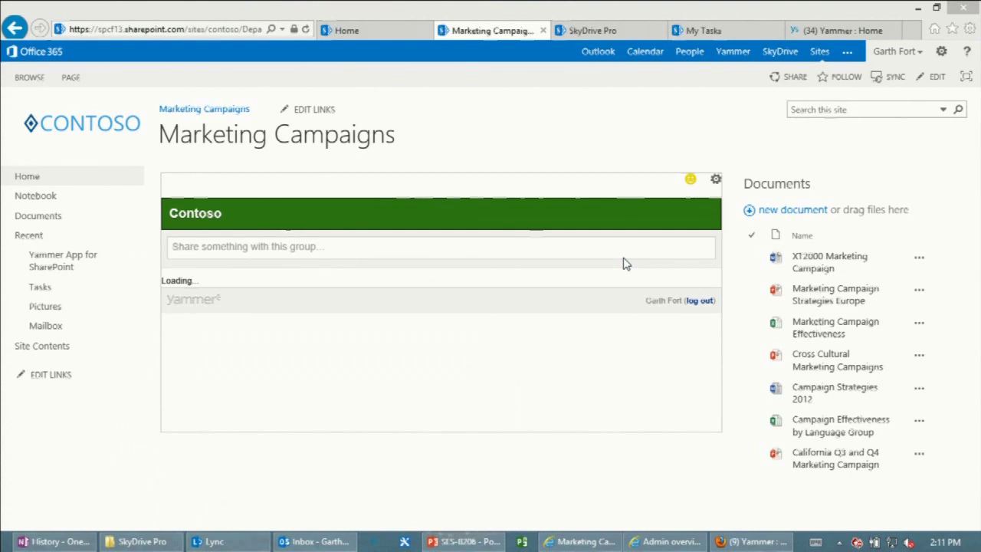
# Paste the #LondonEvent #XTSeries message into the Contoso group share box and post it.
pyautogui.click(344, 247)
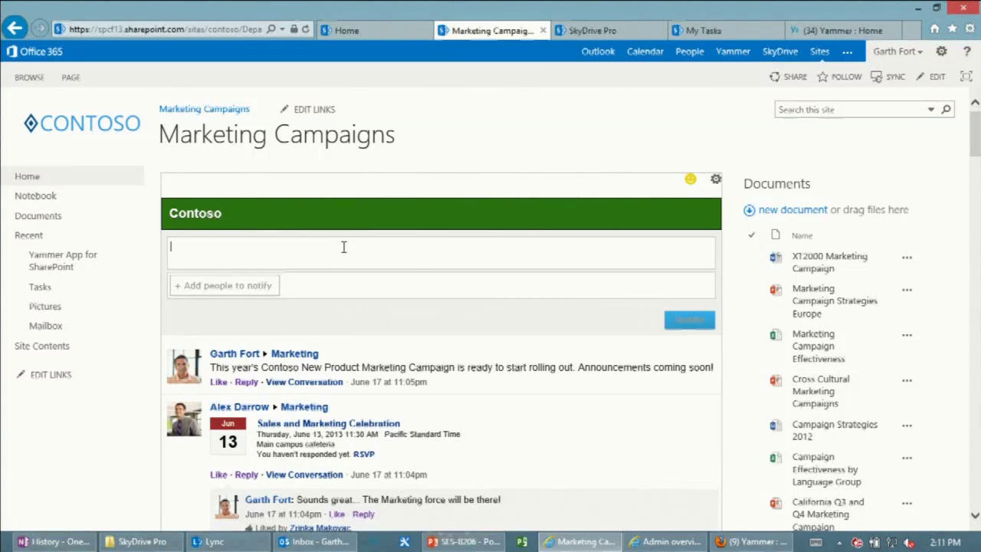
pyautogui.write("We're doing a Launch event in London next month for the XT series and I need help staffing a booth – let me know if you're interested. #LondonEvent #XTSeries")
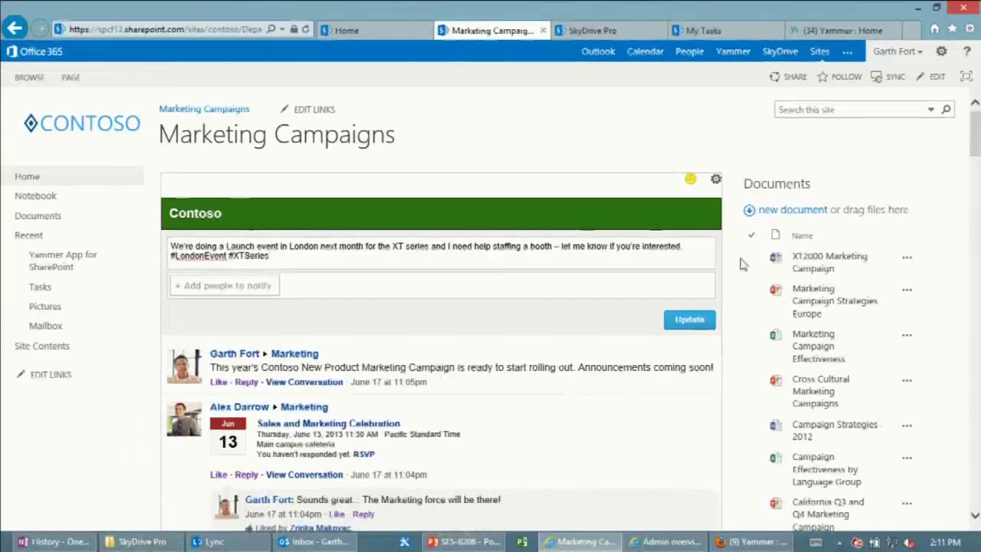
pyautogui.click(685, 323)
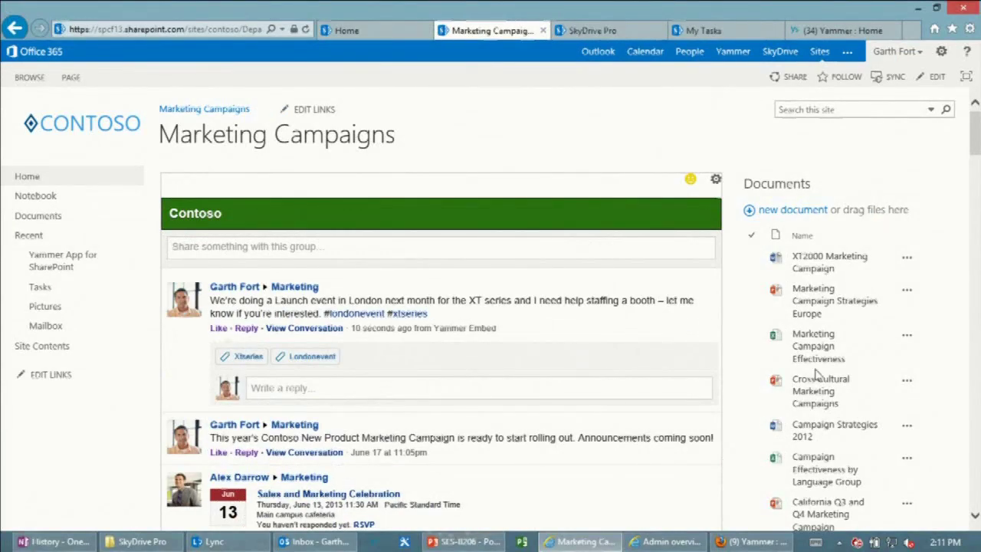
pyautogui.click(763, 544)
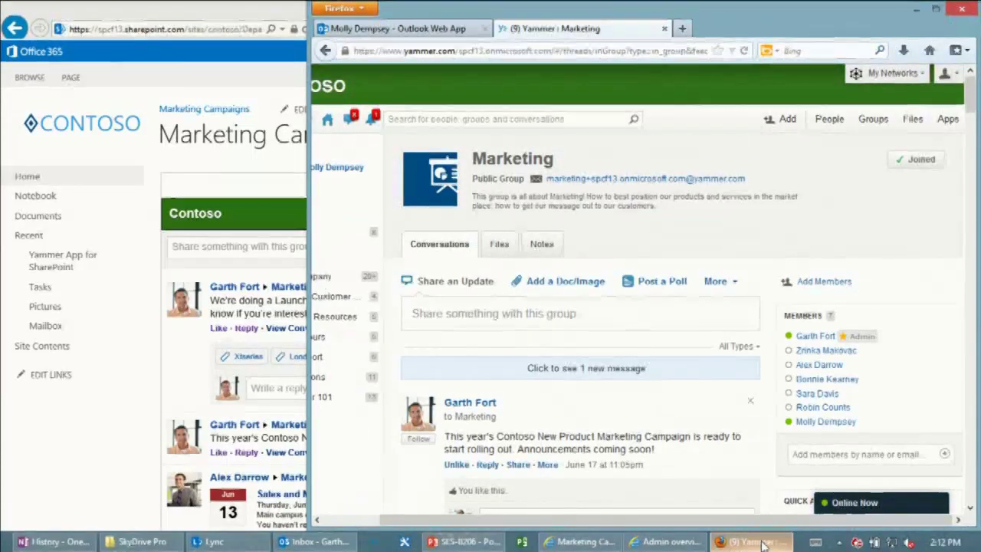
# Reply to the London launch post by @-mentioning two colleagues with 'can help'.
pyautogui.moveTo(424, 520); pyautogui.dragTo(362, 531)
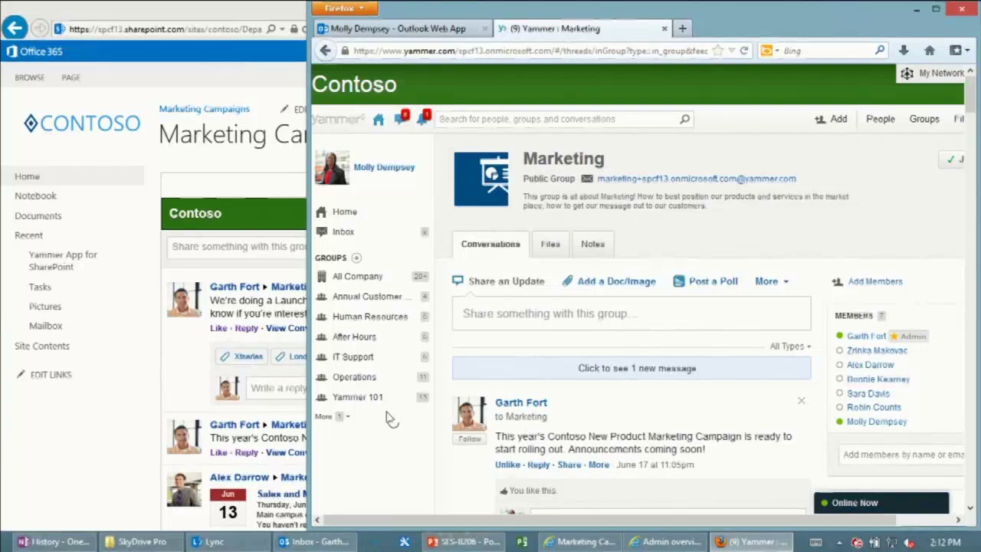
pyautogui.click(573, 366)
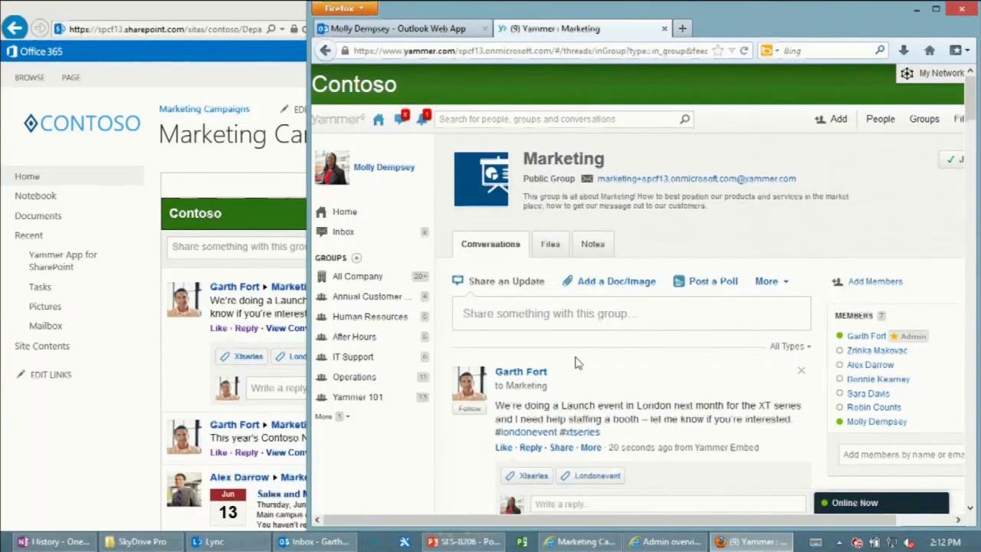
pyautogui.scroll(-2, 579, 364)
pyautogui.click(592, 428)
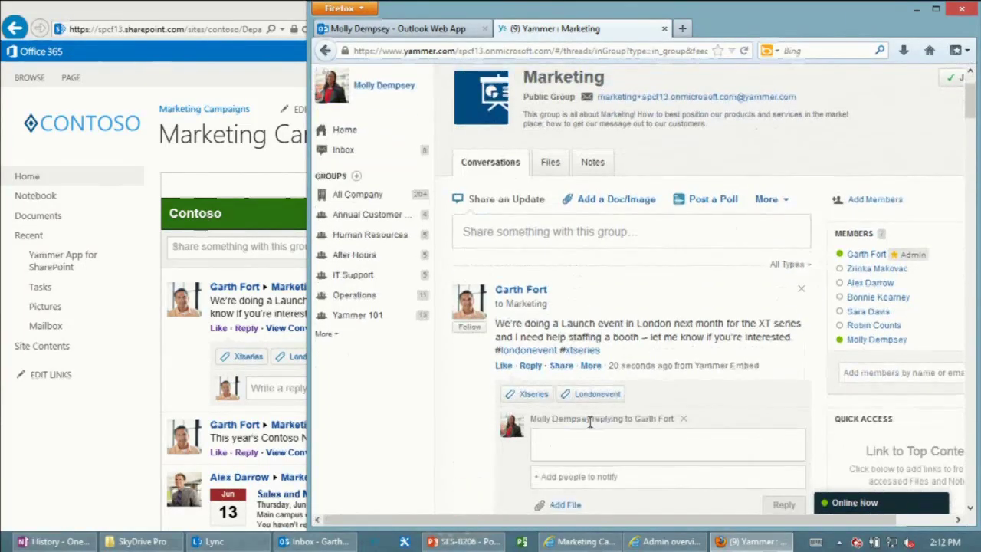
pyautogui.write('@')
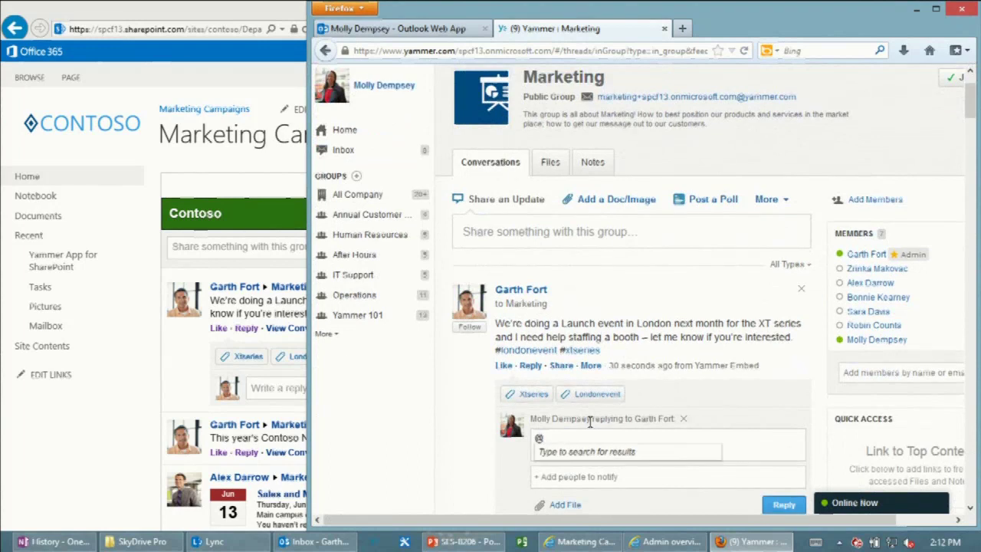
pyautogui.write('sara')
pyautogui.press('Return')
pyautogui.write('@')
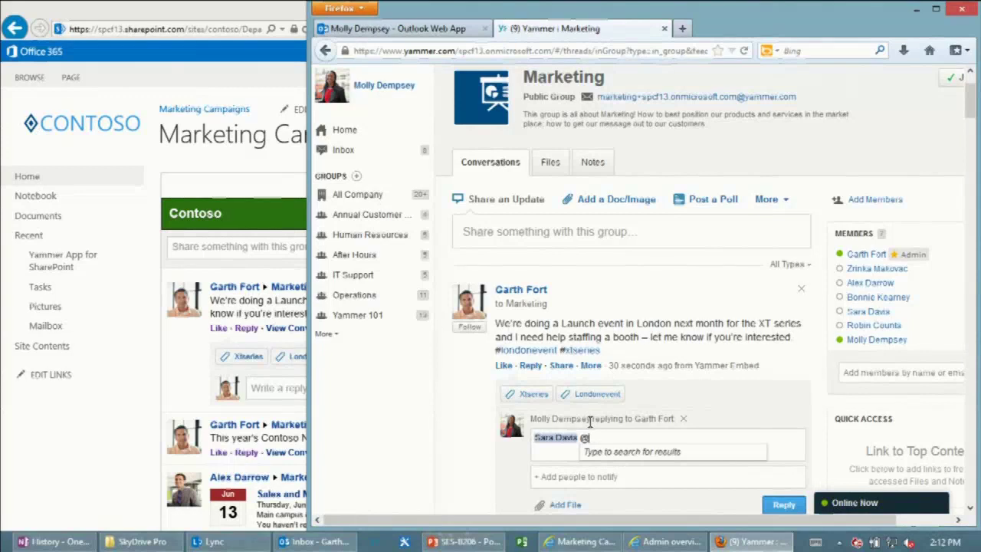
pyautogui.write('zr')
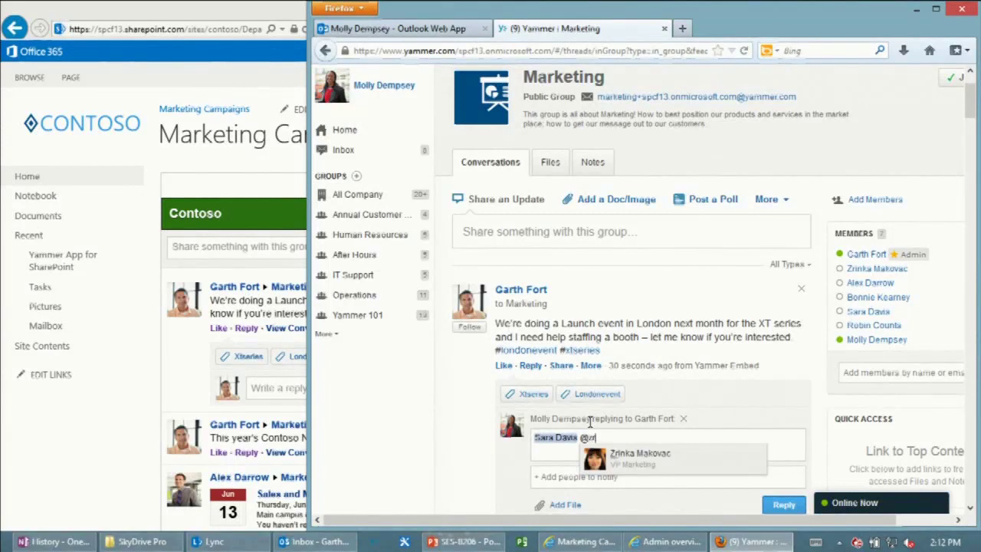
pyautogui.press('Return')
pyautogui.write('can help')
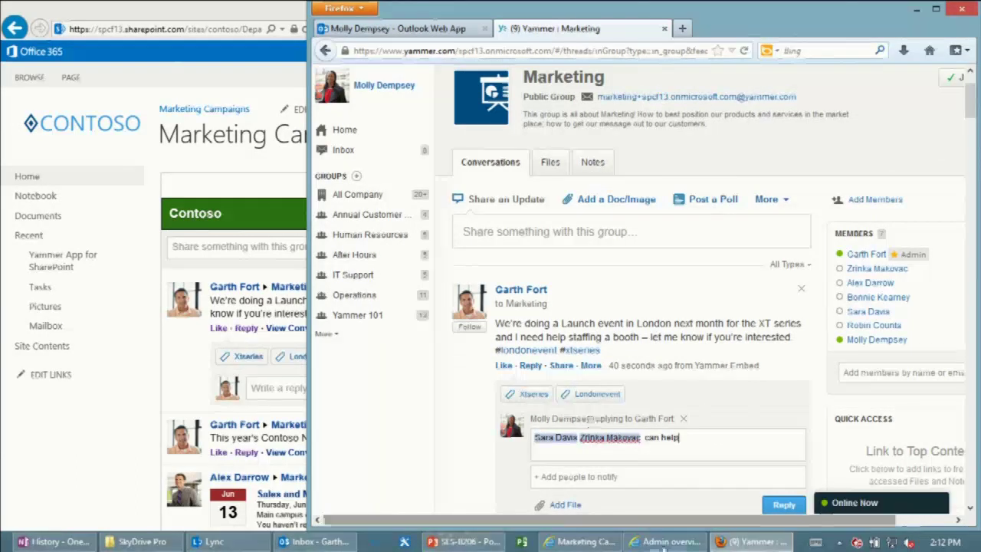
pyautogui.click(781, 506)
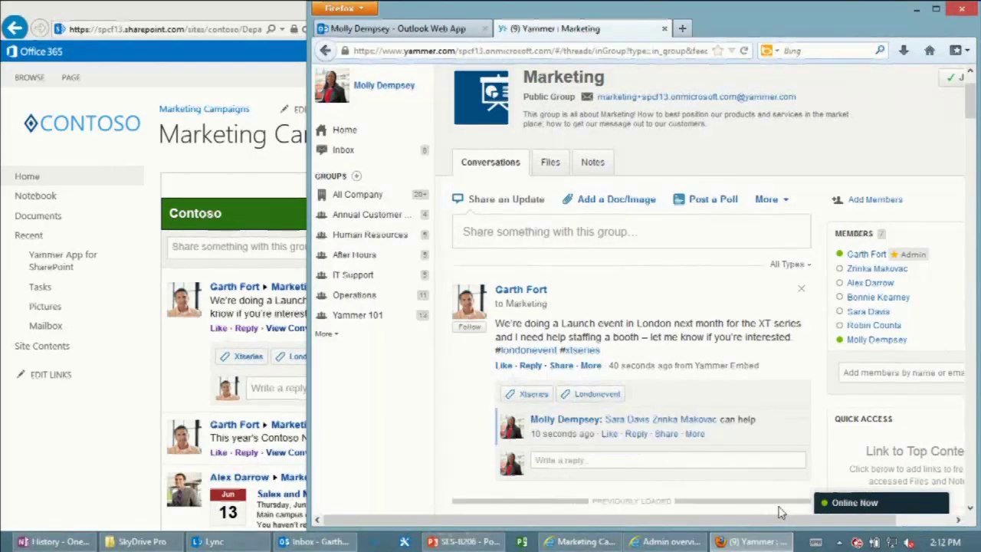
# Load the new reply in the SharePoint feed, like it, then go to SkyDrive Pro.
pyautogui.click(130, 356)
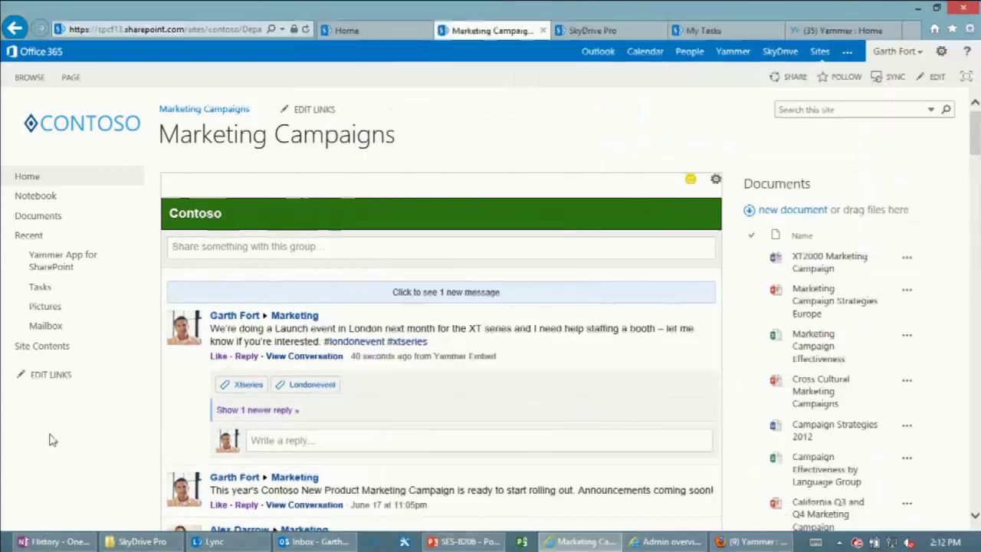
pyautogui.click(468, 301)
pyautogui.click(319, 395)
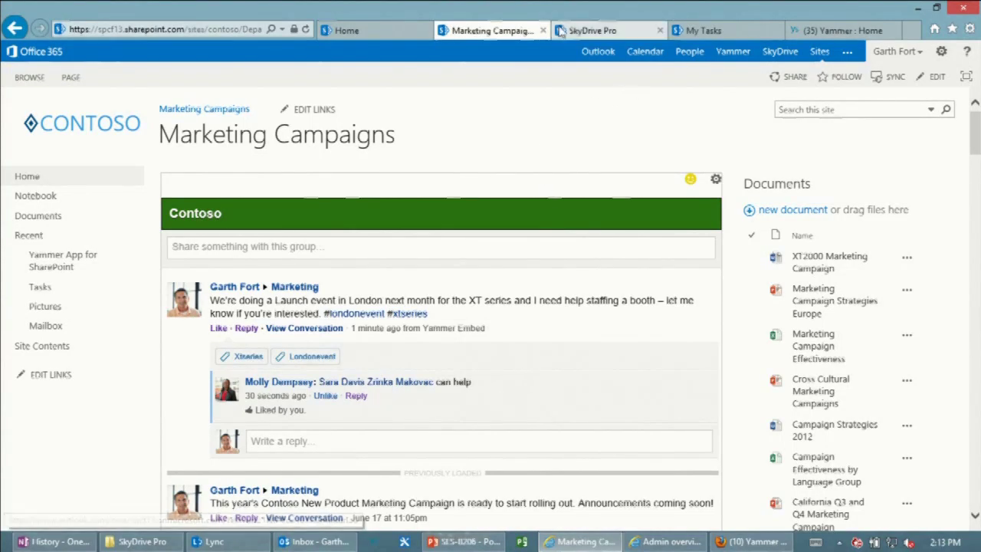
pyautogui.click(582, 30)
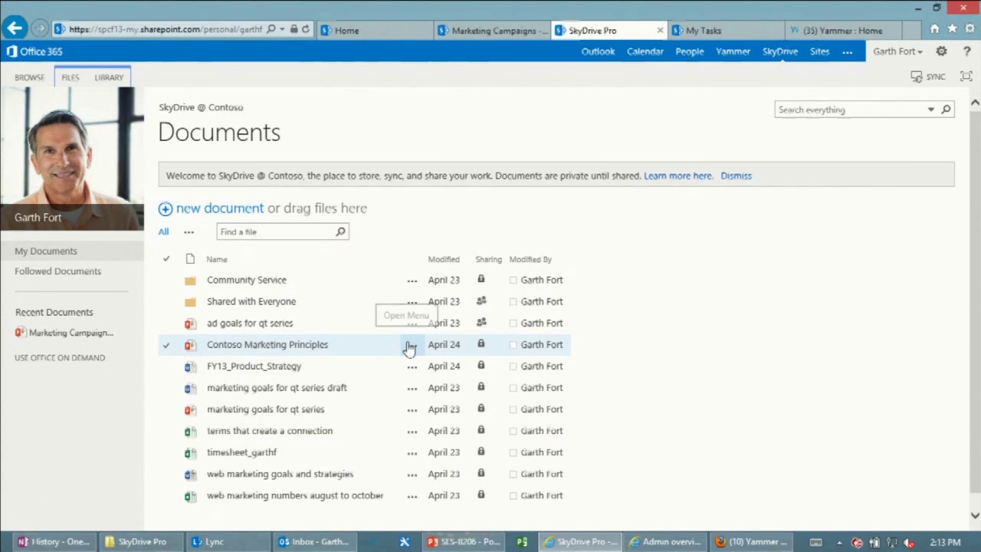
# Open Contoso Marketing Principles, page to slide 3 (Project team), and return to the library.
pyautogui.click(285, 347)
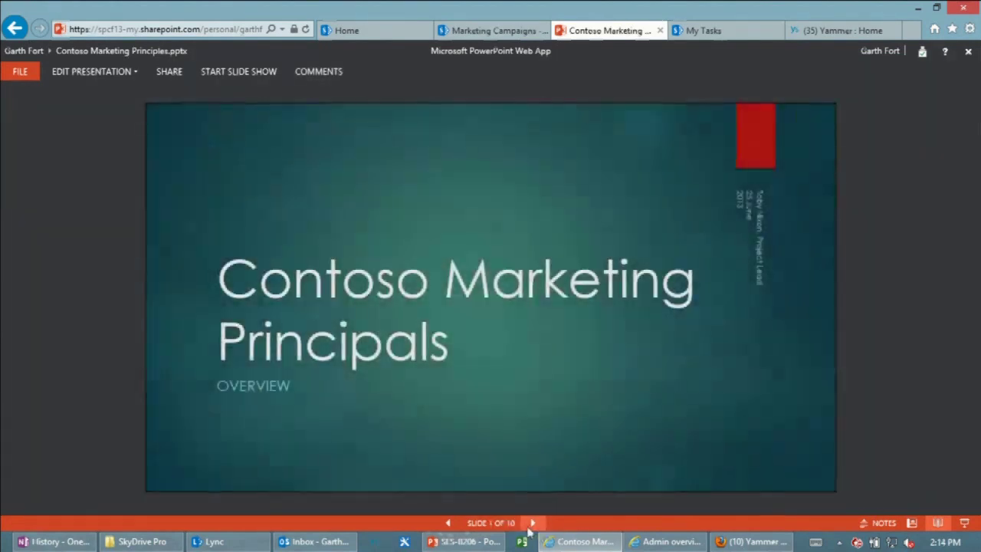
pyautogui.click(533, 523)
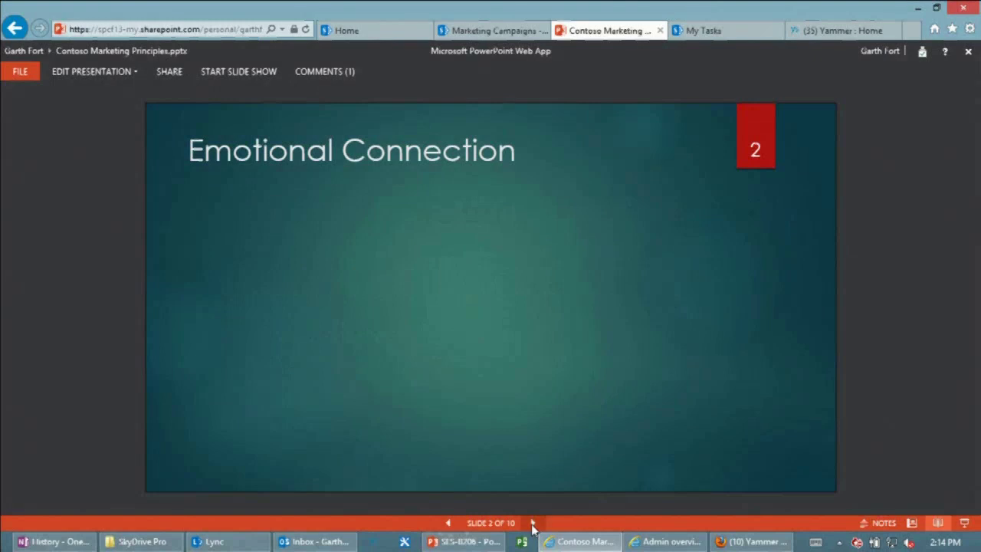
pyautogui.click(533, 523)
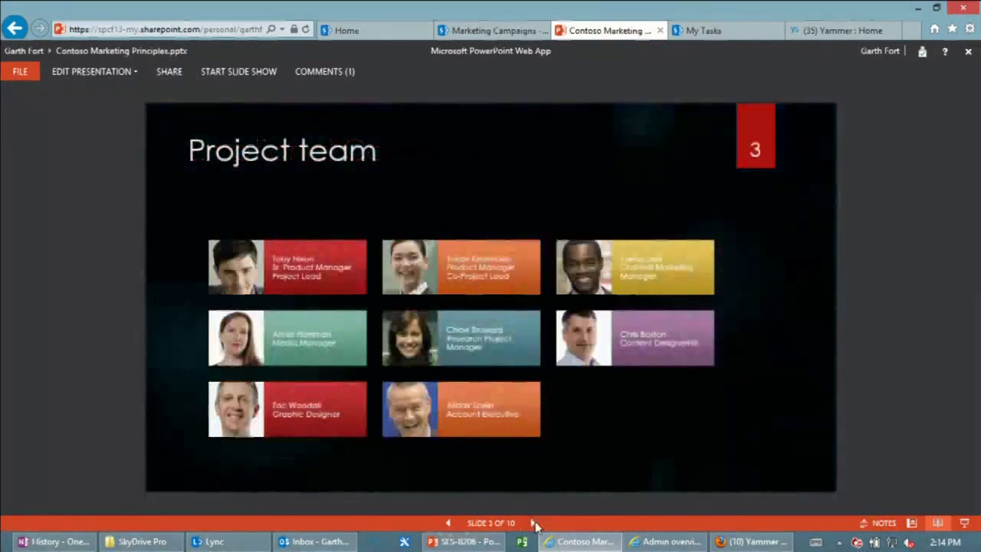
pyautogui.click(17, 73)
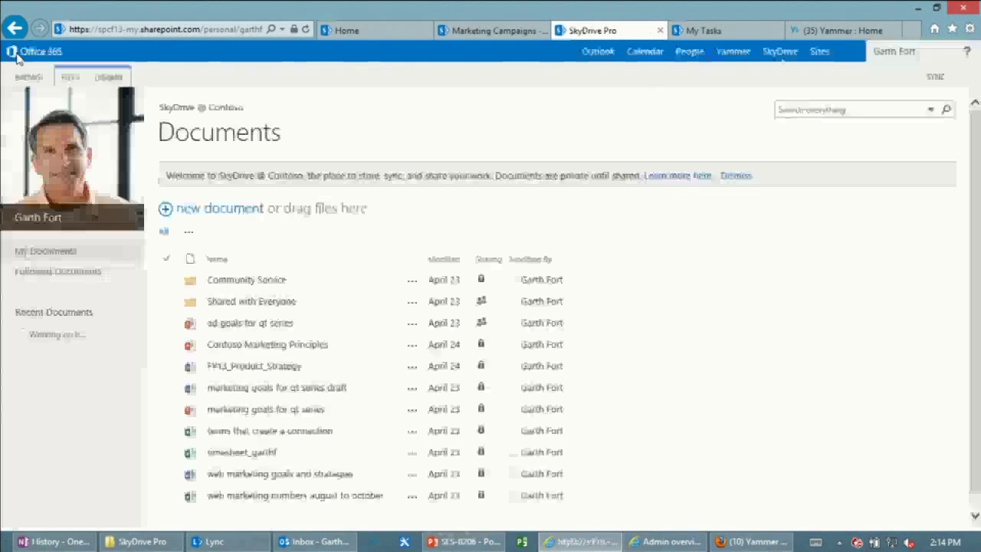
# Invite a suggested colleague and an outside e-mail address to share Contoso Marketing Principles.
pyautogui.click(413, 351)
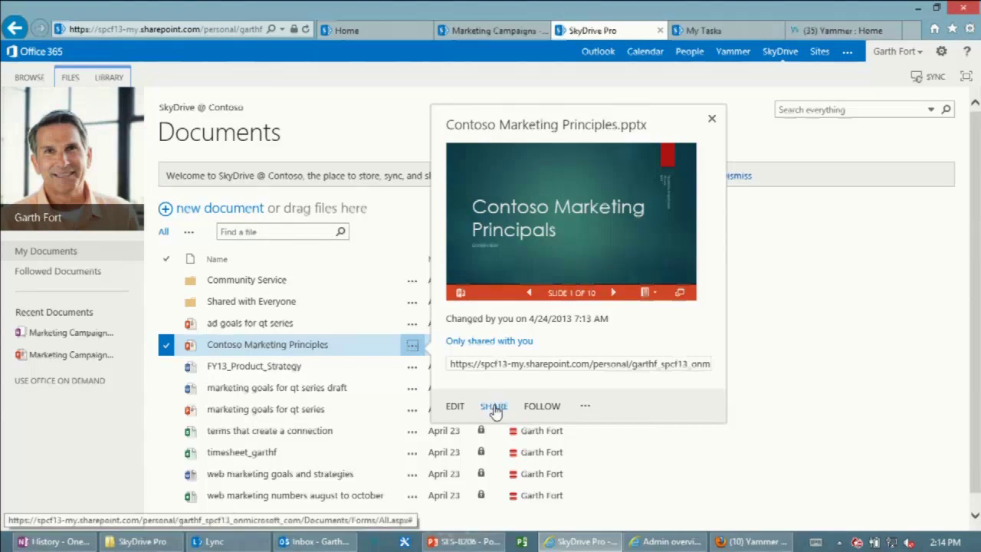
pyautogui.click(494, 407)
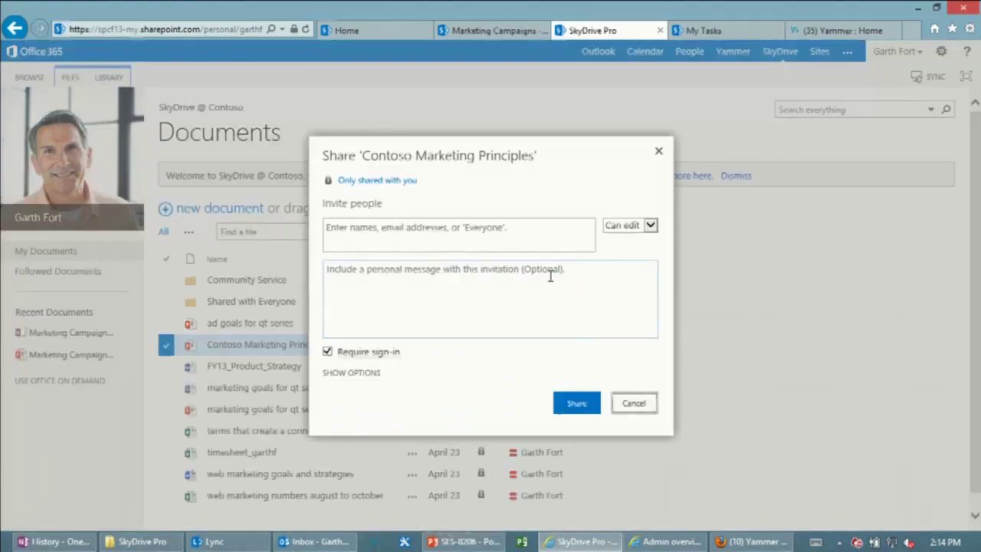
pyautogui.click(507, 239)
pyautogui.write('mol')
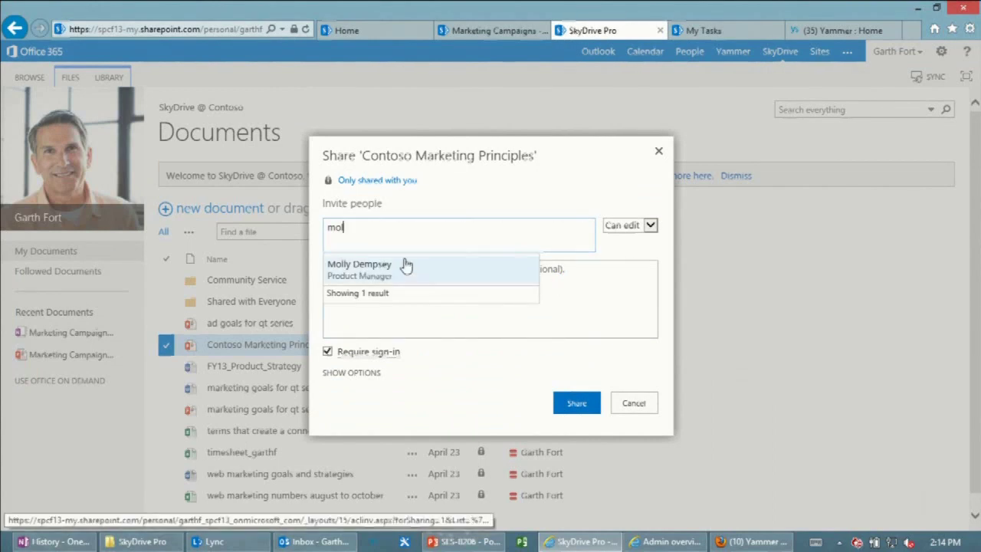
pyautogui.click(404, 265)
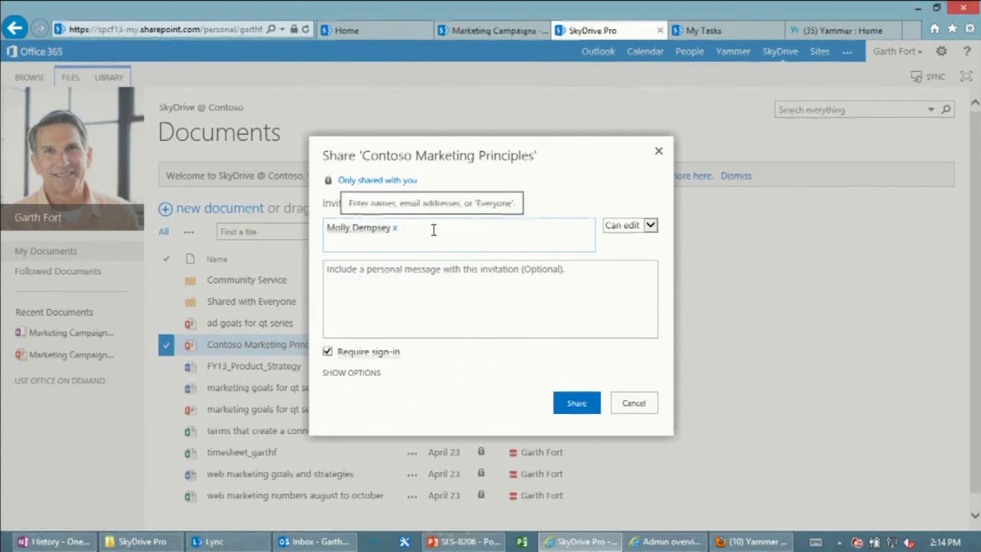
pyautogui.write('gf')
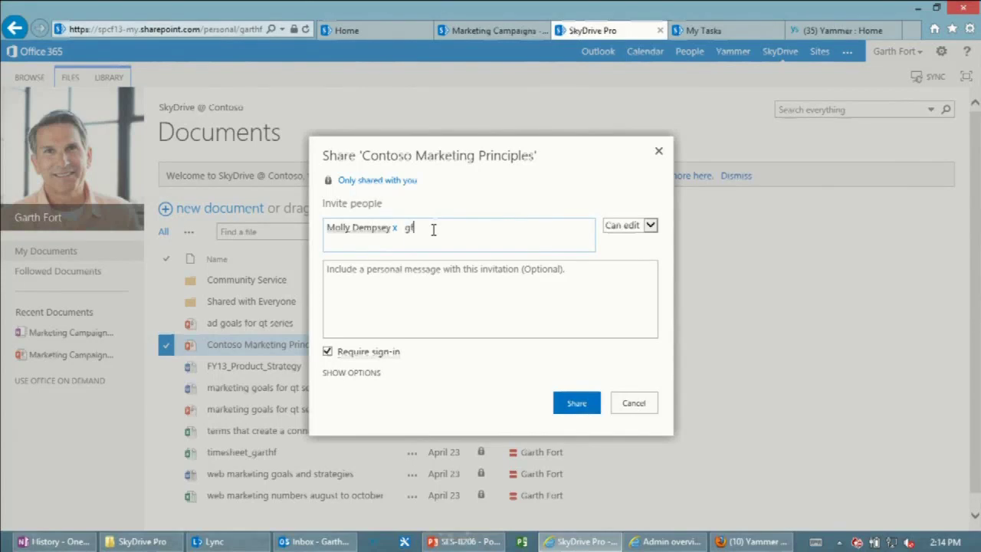
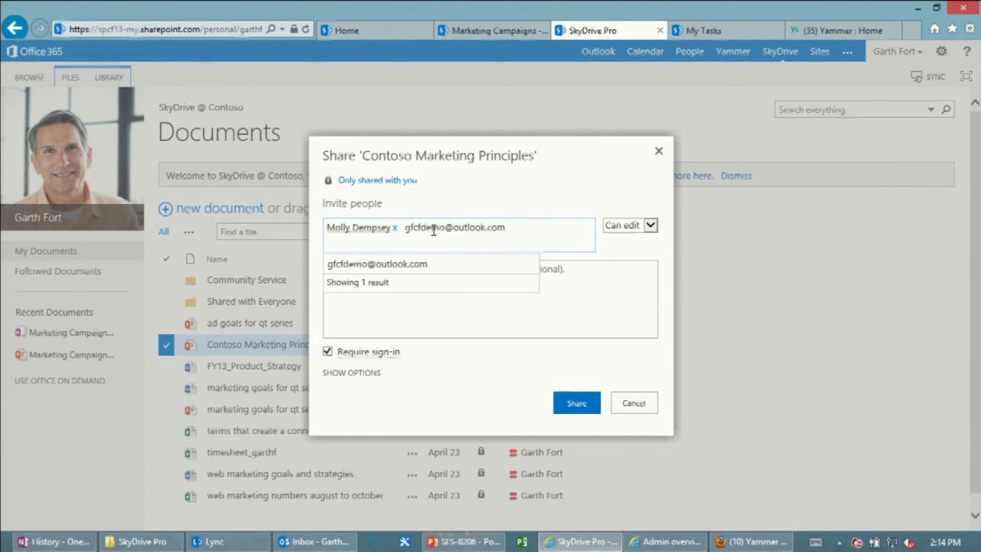
pyautogui.click(385, 267)
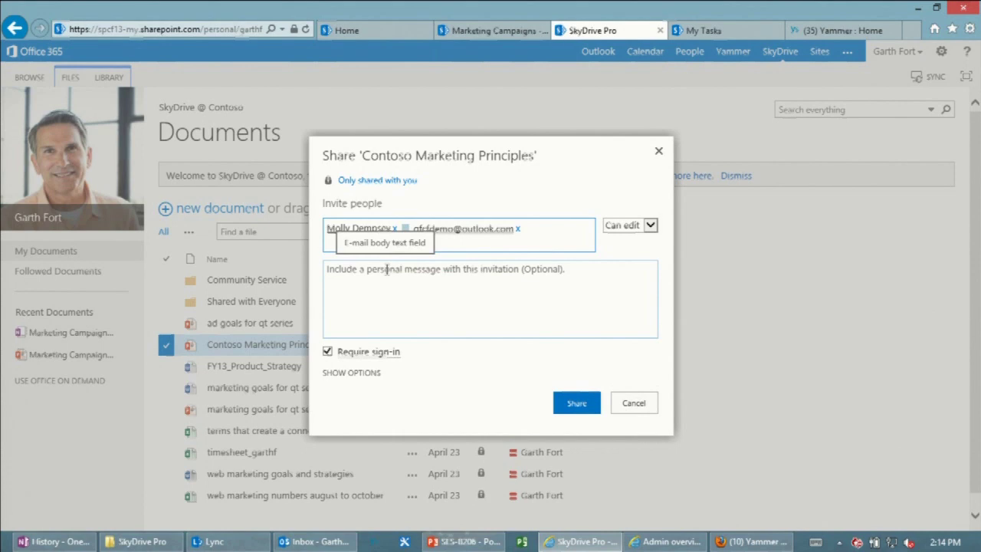
# Keep Can edit permission and send the invitation with the message 'PLease review TOday!'.
pyautogui.click(641, 230)
pyautogui.click(647, 224)
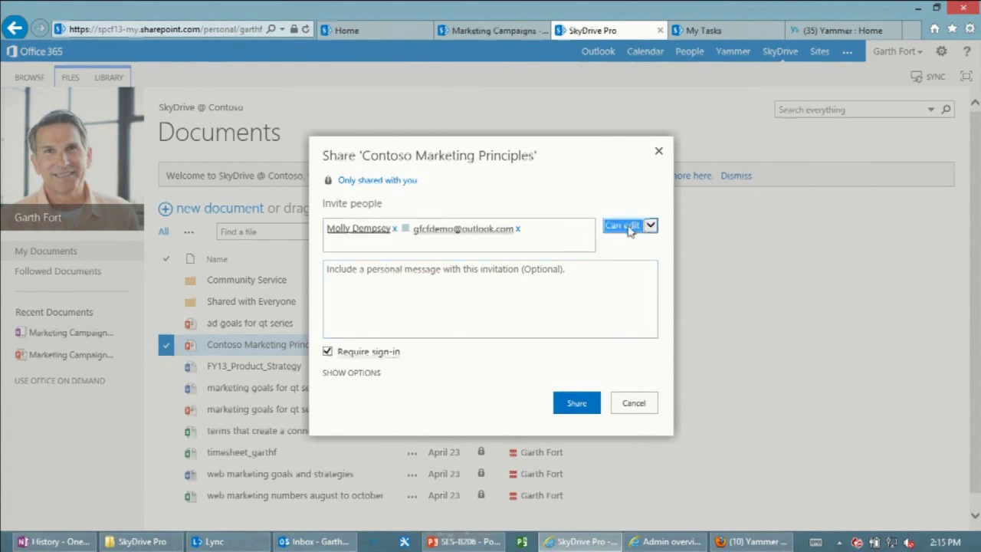
pyautogui.click(375, 373)
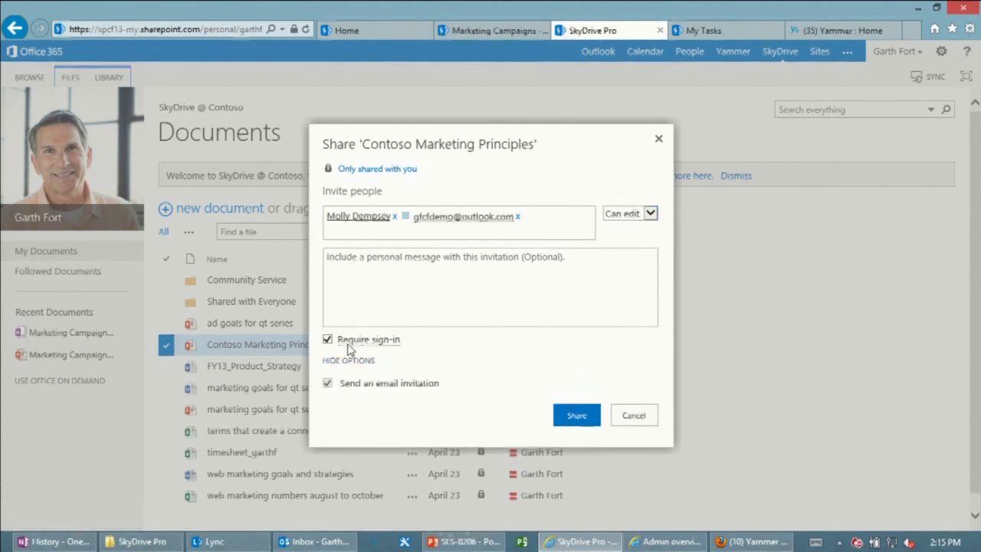
pyautogui.click(434, 281)
pyautogui.write('PLease review TOday!')
pyautogui.click(577, 415)
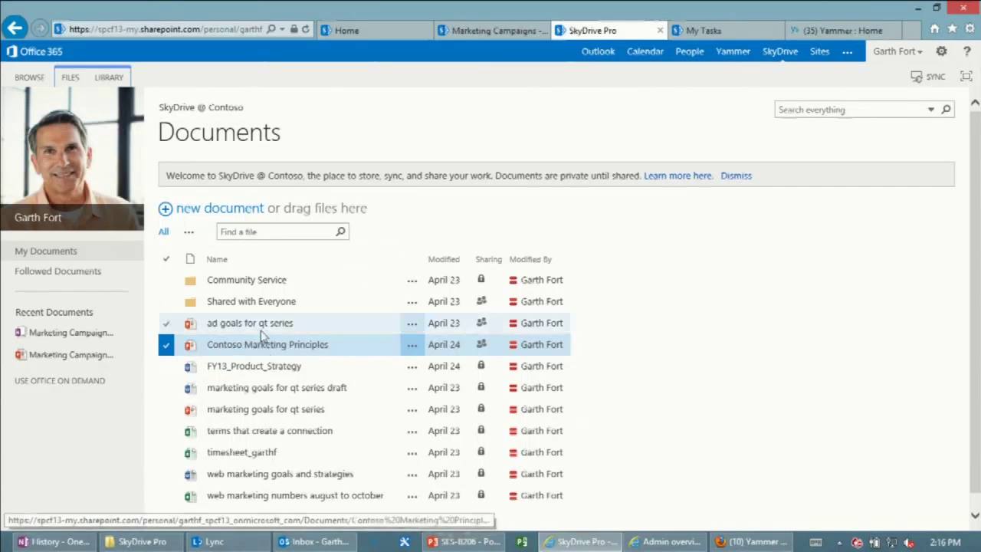
# Drag Contoso Marketing Principles into Shared with Everyone, then bring up the synced SkyDrive Pro folder.
pyautogui.moveTo(247, 348); pyautogui.dragTo(268, 305)
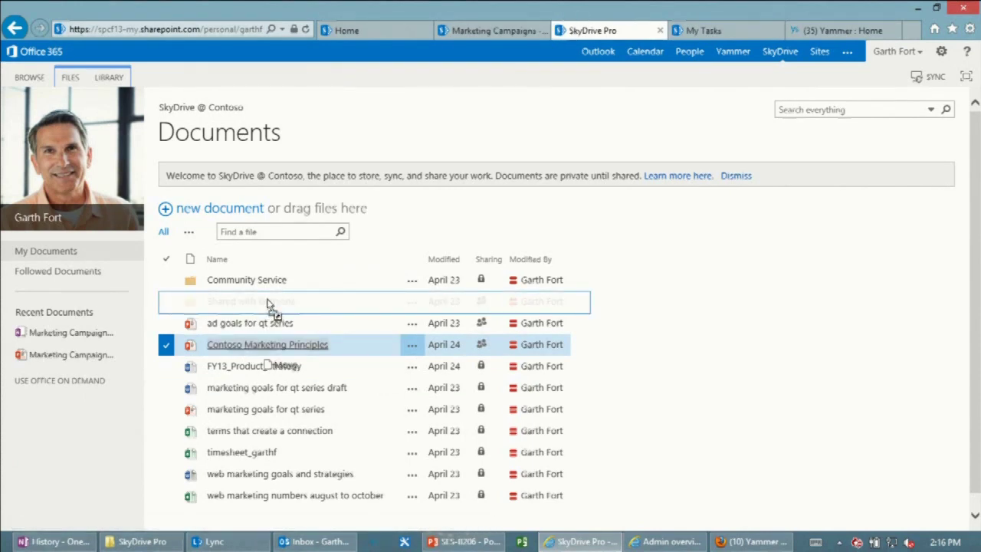
pyautogui.moveTo(268, 304); pyautogui.dragTo(269, 304)
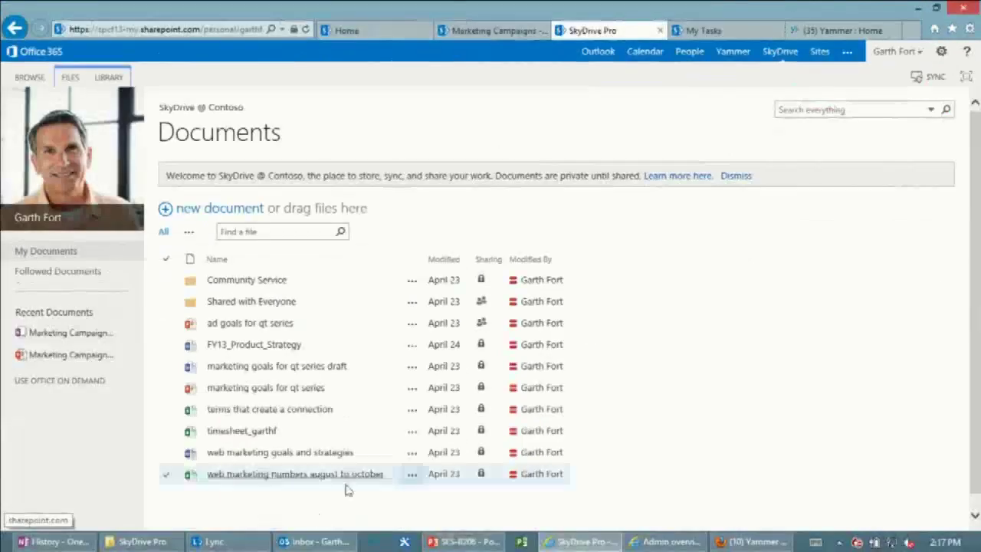
pyautogui.click(142, 541)
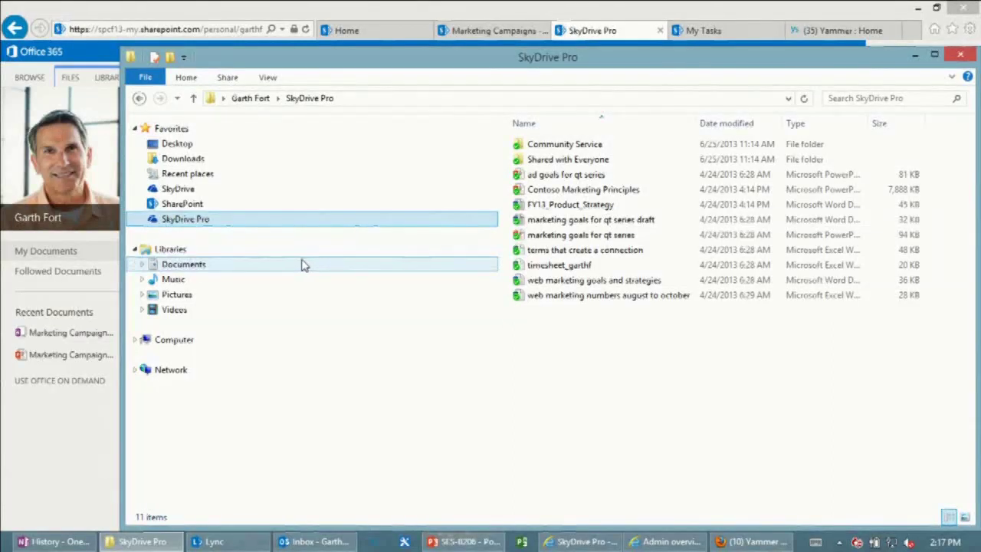
# Check the synced Shared with Everyone folder's q3 expense report, then go back to SkyDrive Pro.
pyautogui.doubleClick(591, 159)
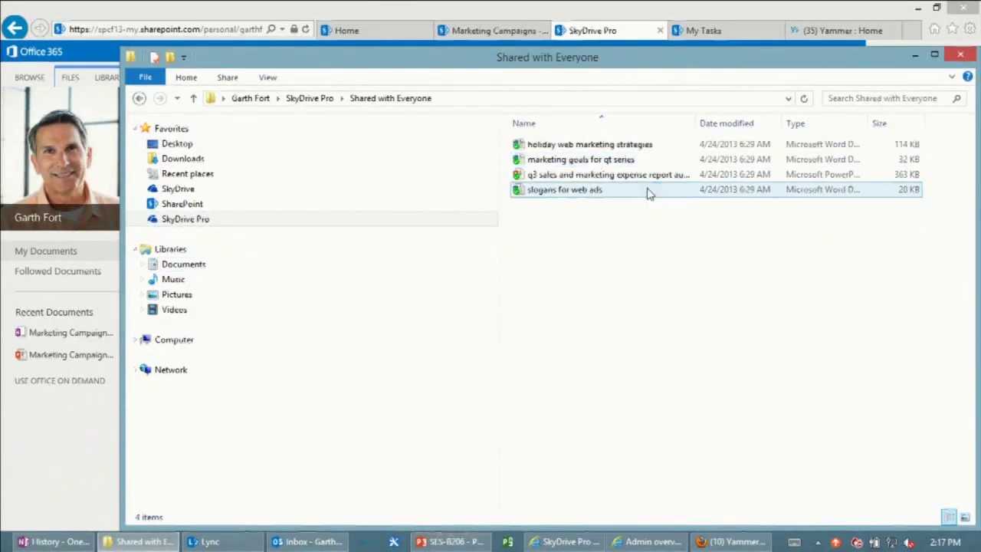
pyautogui.click(647, 178)
pyautogui.click(141, 98)
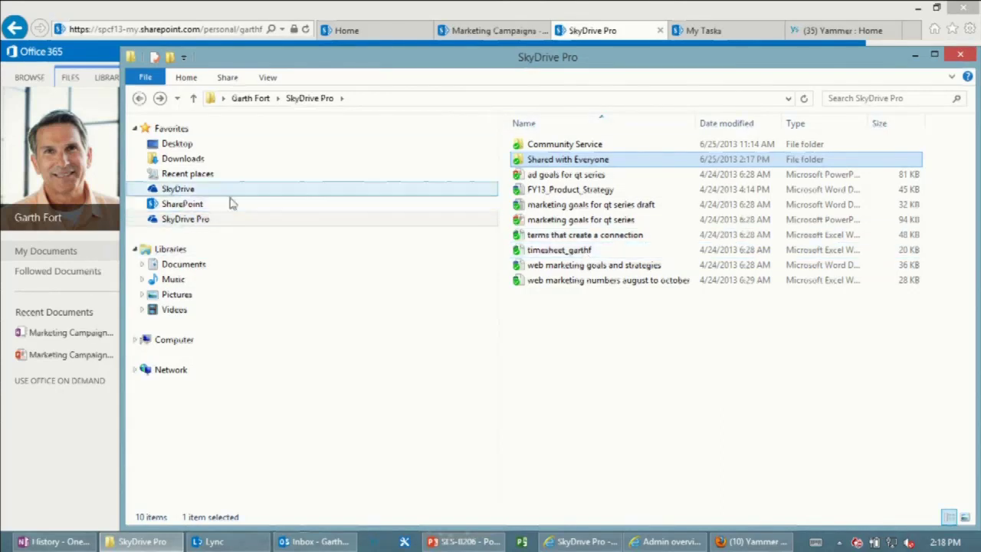
# Browse the SharePoint, SkyDrive and Favorites locations in File Explorer's navigation pane.
pyautogui.click(198, 205)
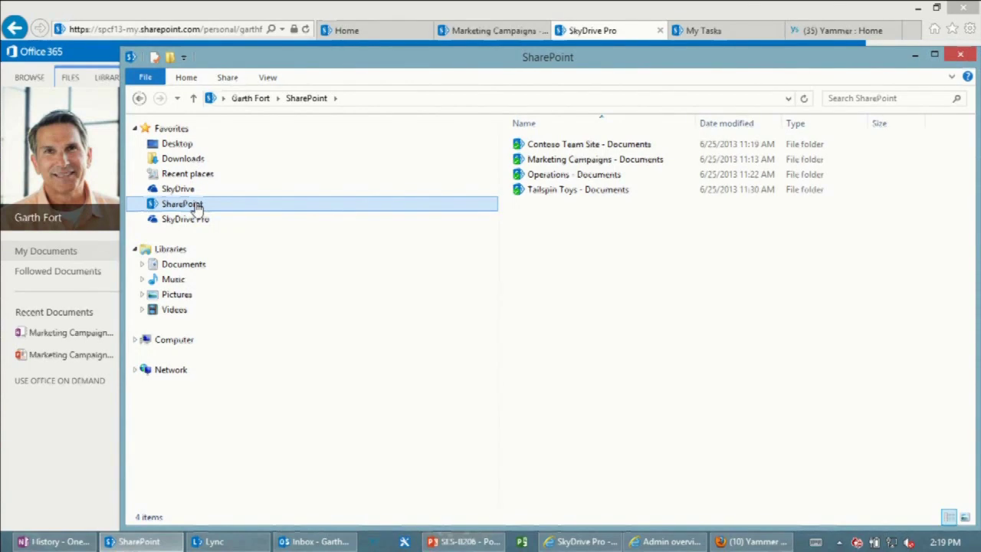
pyautogui.click(74, 493)
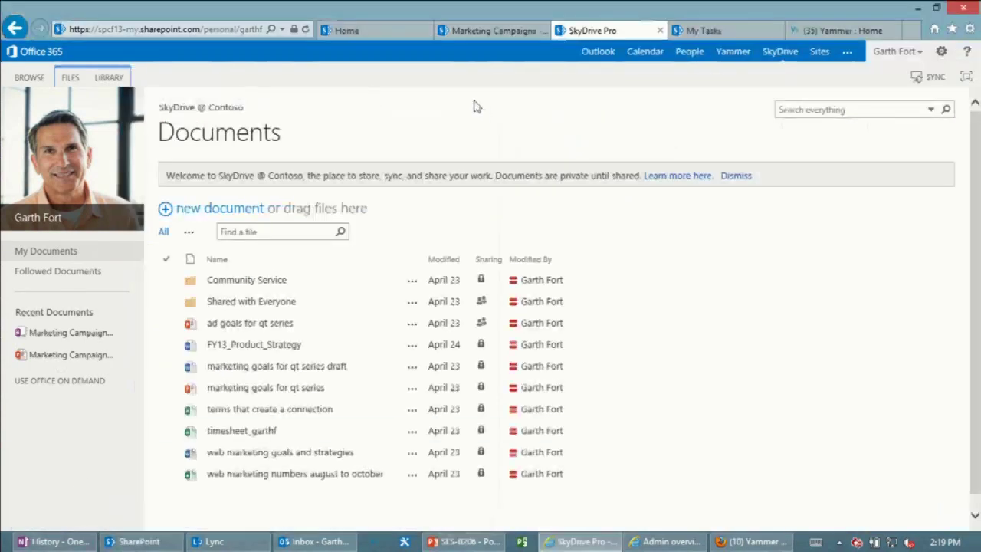
pyautogui.click(493, 30)
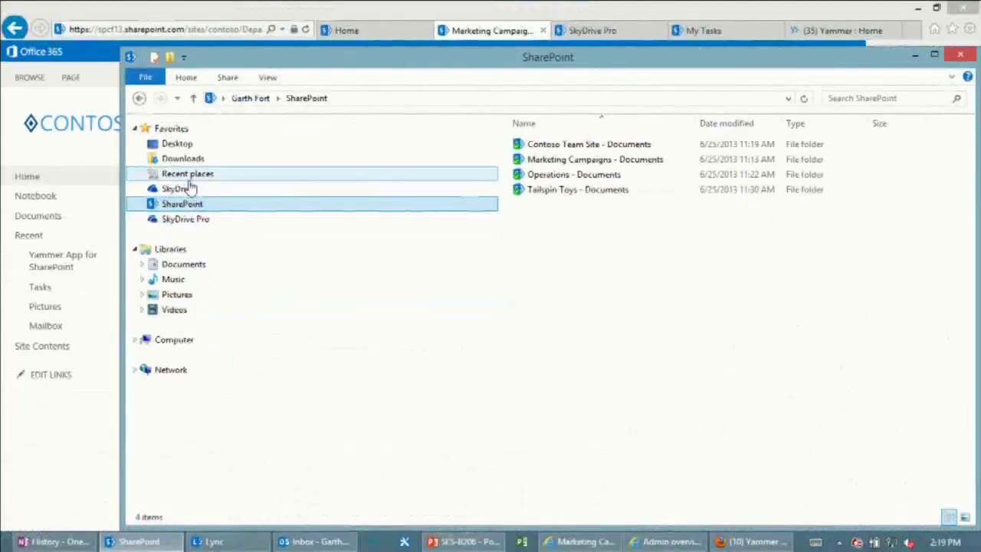
pyautogui.click(191, 188)
pyautogui.click(180, 128)
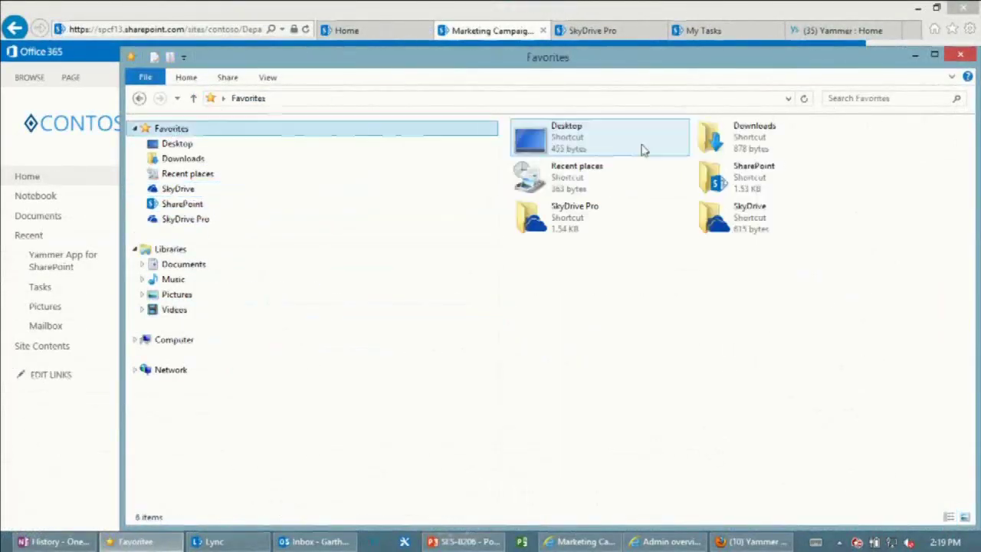
pyautogui.click(181, 205)
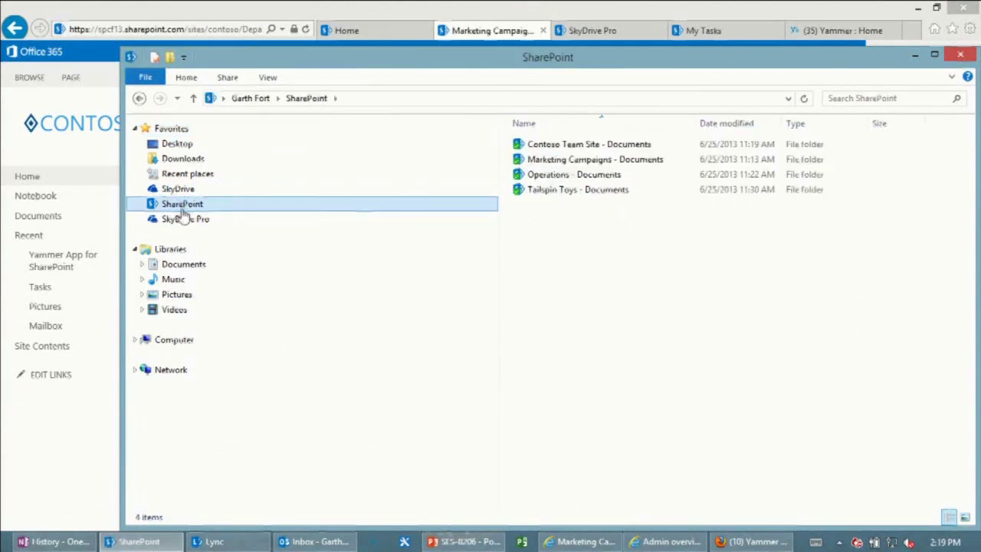
pyautogui.click(184, 220)
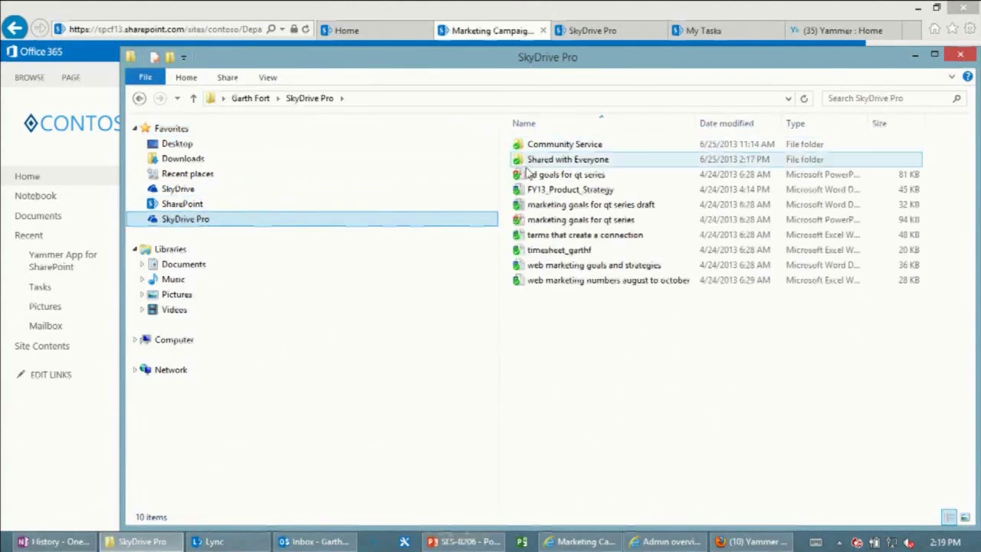
pyautogui.click(230, 205)
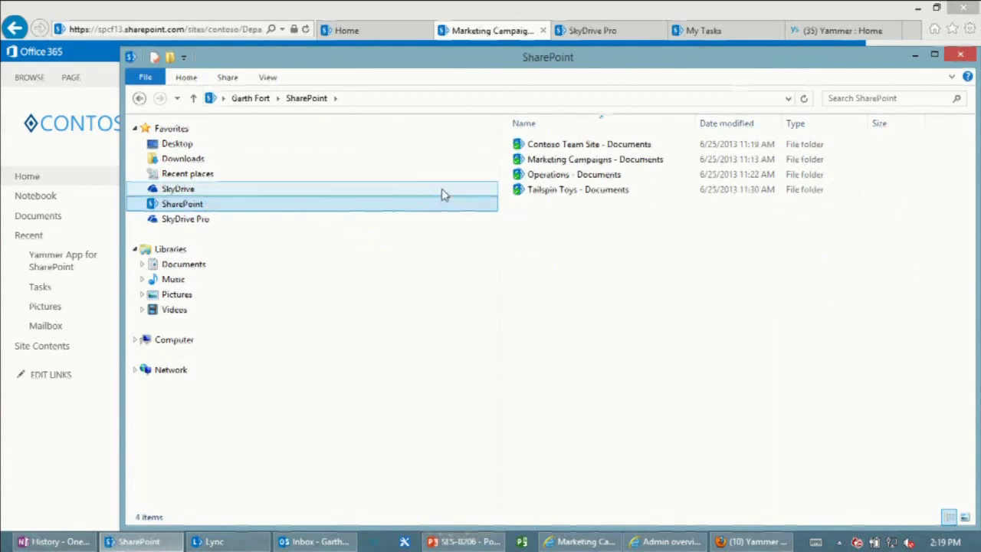
# Look into Marketing Campaigns - Documents, then open the Operations - Documents library instead.
pyautogui.click(571, 161)
pyautogui.doubleClick(571, 161)
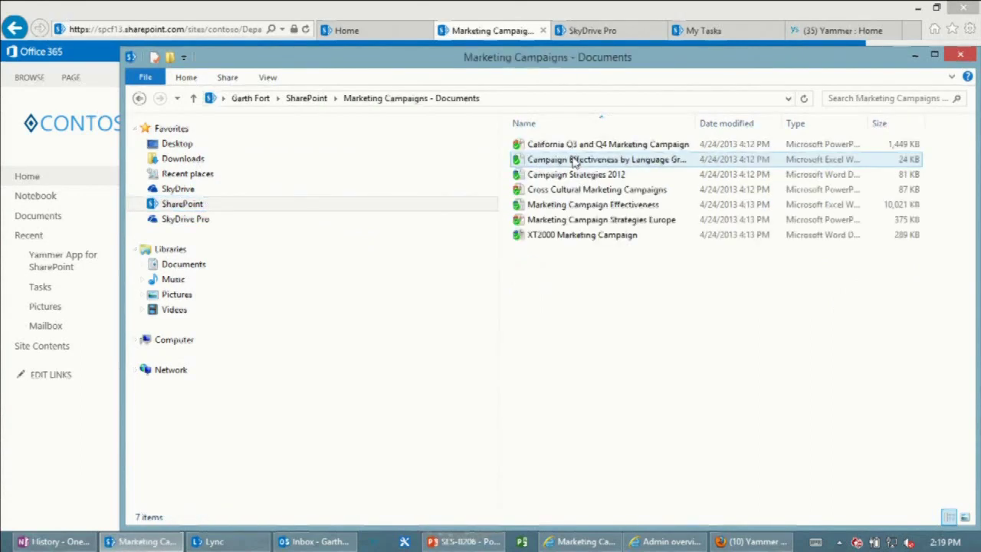
pyautogui.click(139, 98)
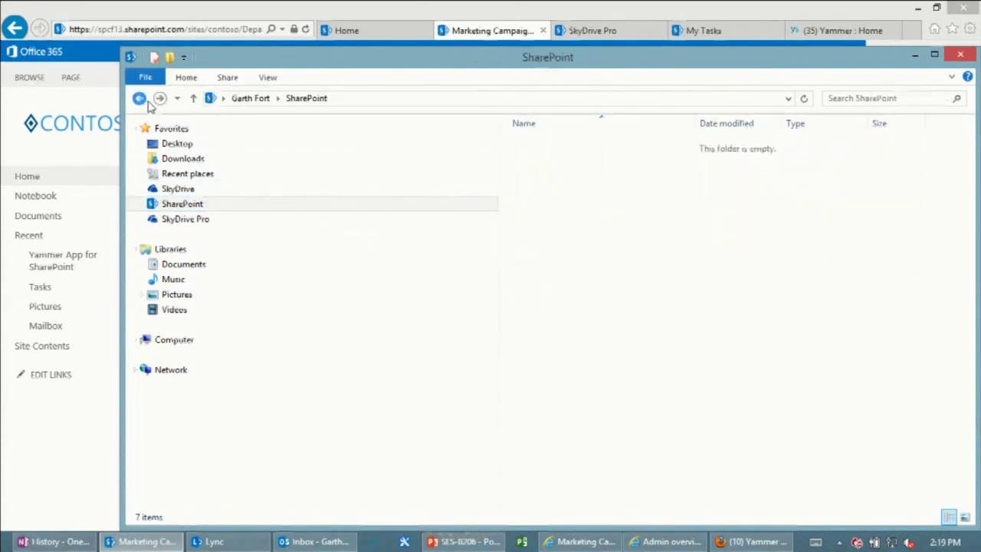
pyautogui.doubleClick(575, 175)
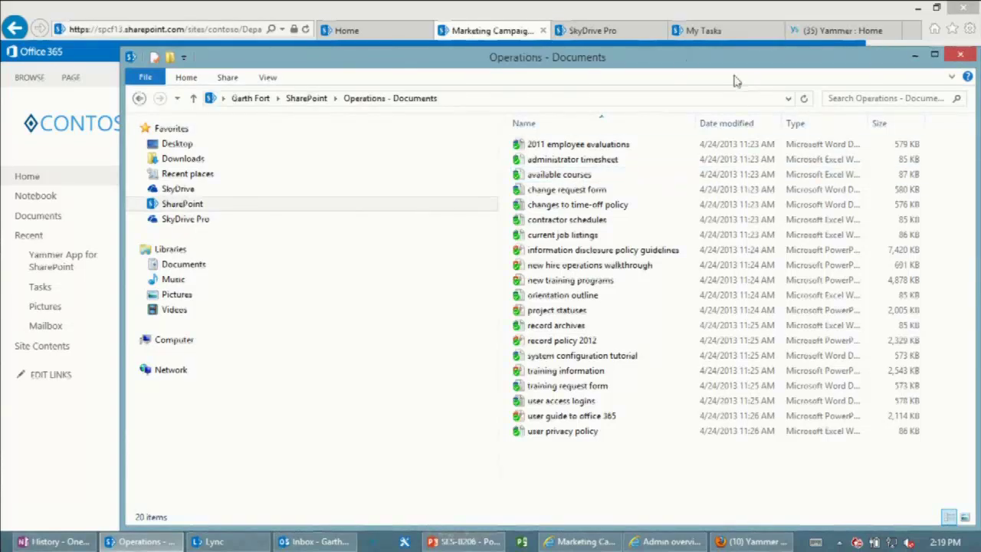
# Go from the SkyDrive Pro documents page to the My Tasks page.
pyautogui.click(594, 31)
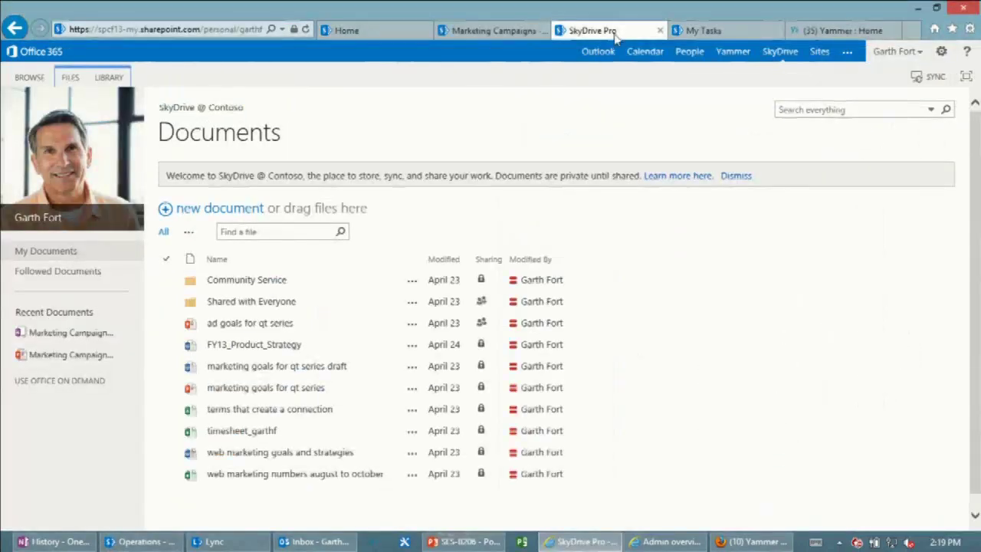
pyautogui.click(695, 31)
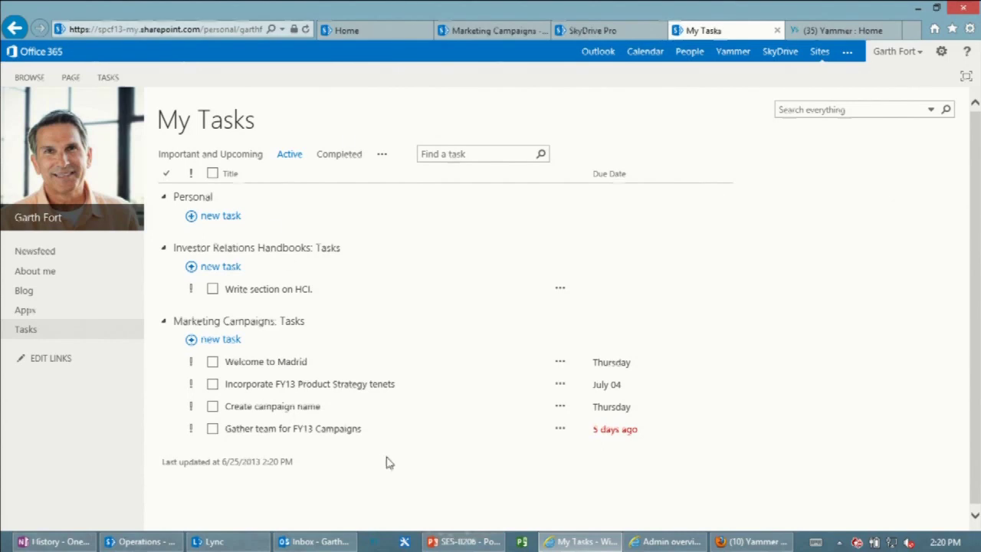
# Create the Personal task 'Attend TEE Welcome Reception tonight', fixing a typo before saving.
pyautogui.click(218, 216)
pyautogui.write('A')
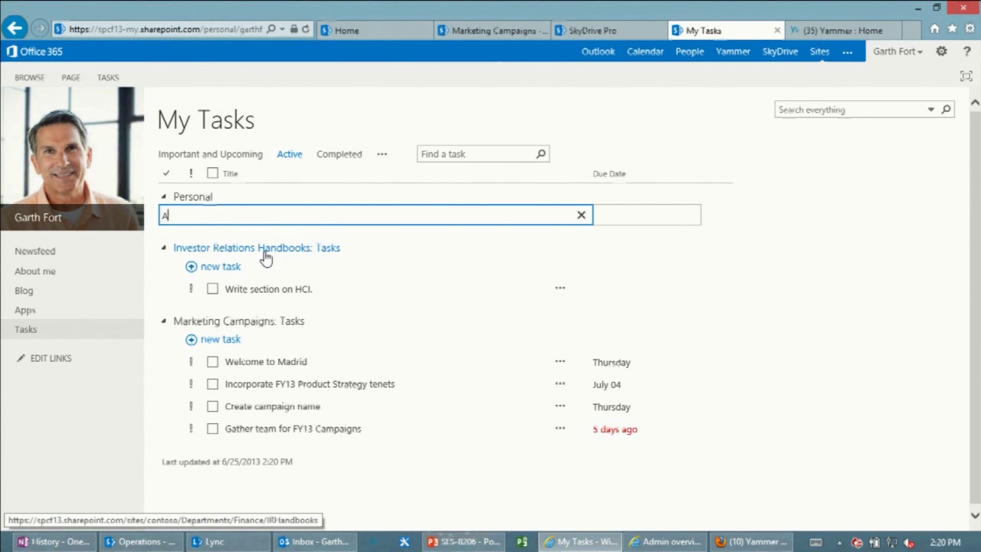
pyautogui.write('ttend TEE Welc')
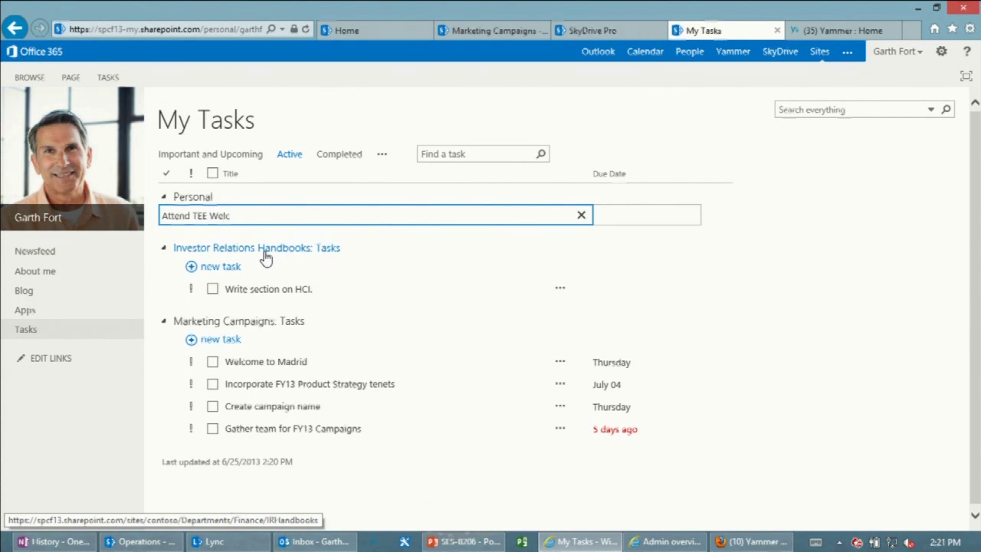
pyautogui.write('ome Recept')
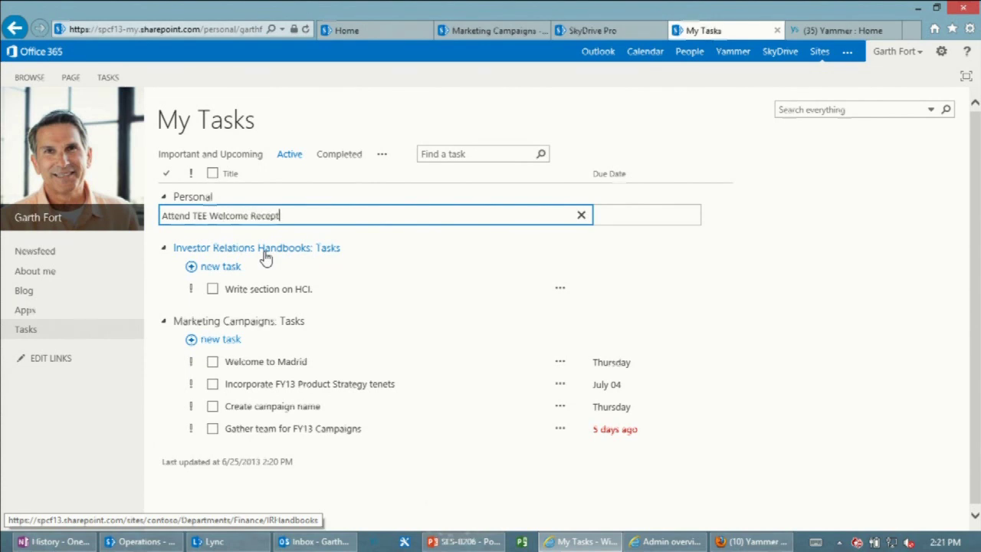
pyautogui.write('ion tonight')
pyautogui.press('Return')
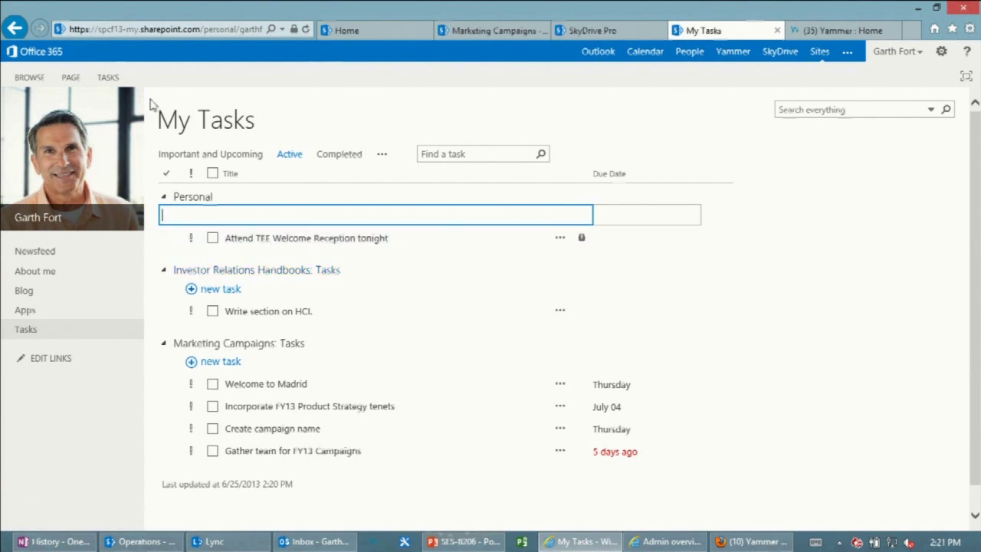
# Show the TASKS ribbon, discard the empty new task, and switch to the Marketing Campaigns site.
pyautogui.click(108, 78)
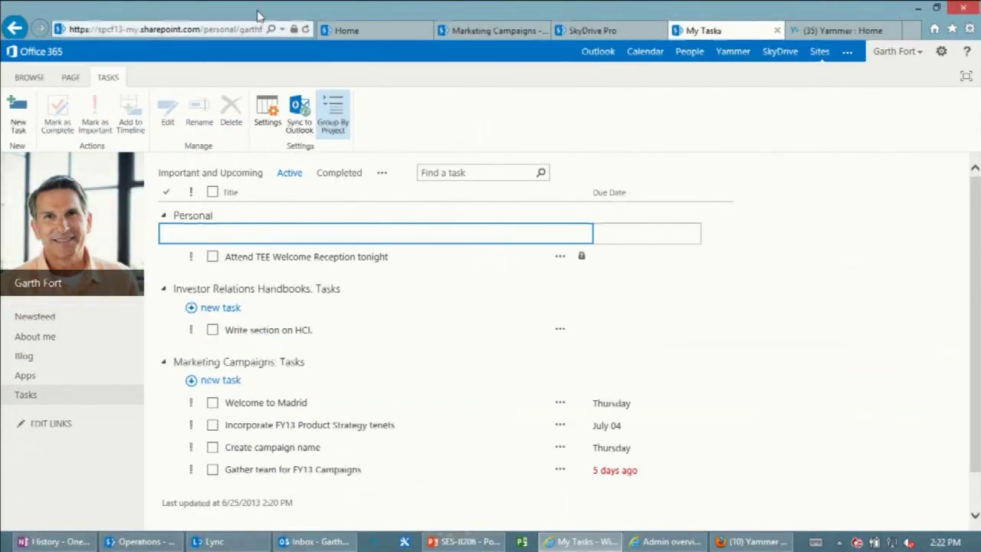
pyautogui.click(471, 170)
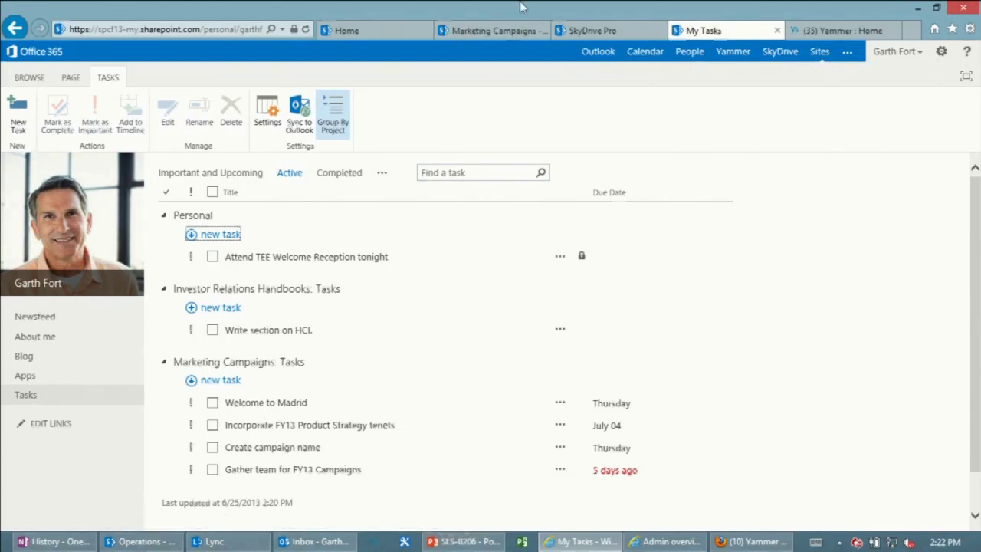
pyautogui.click(510, 30)
pyautogui.click(820, 111)
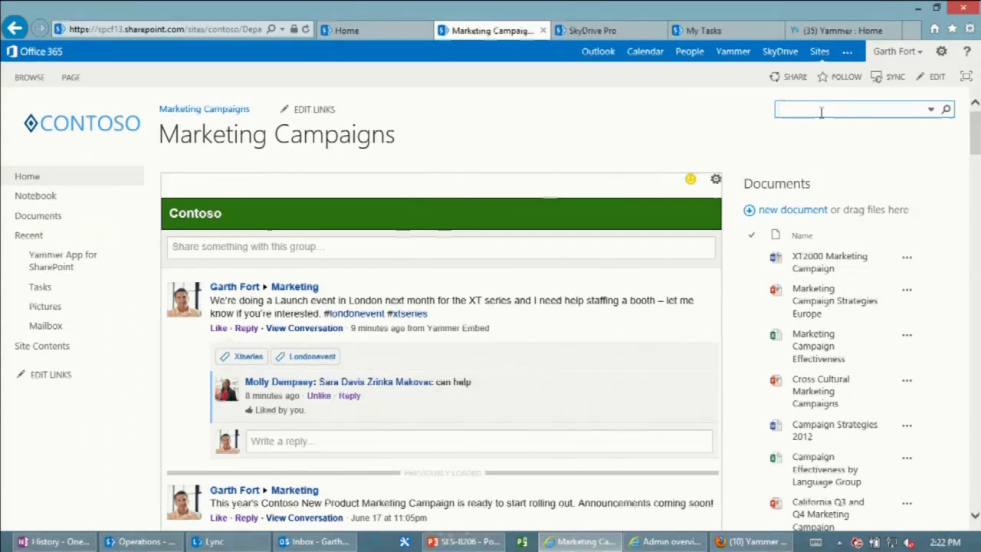
# Search xt1000 on Marketing Campaigns, then repeat the xt1000 search from the Contoso Home site.
pyautogui.write('xt1000')
pyautogui.press('Return')
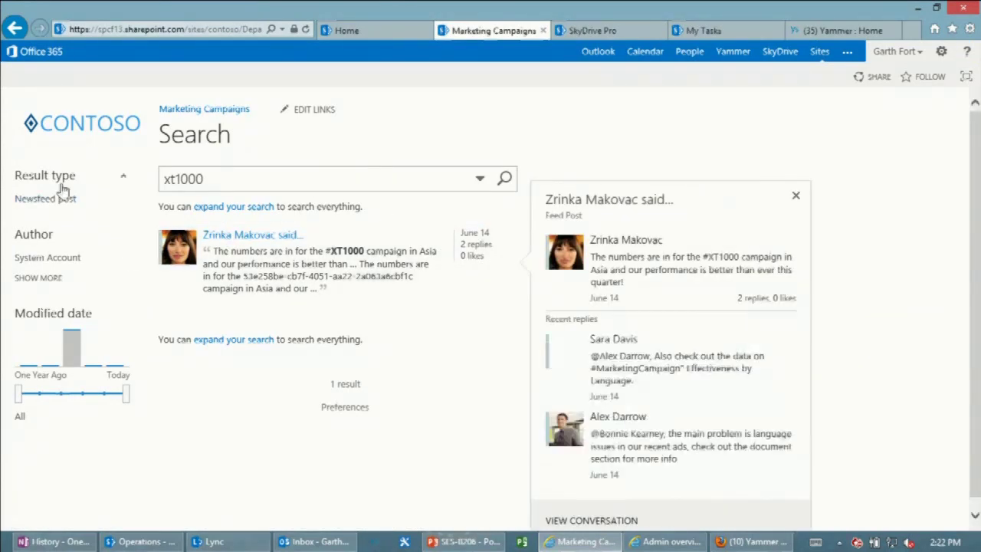
pyautogui.click(369, 32)
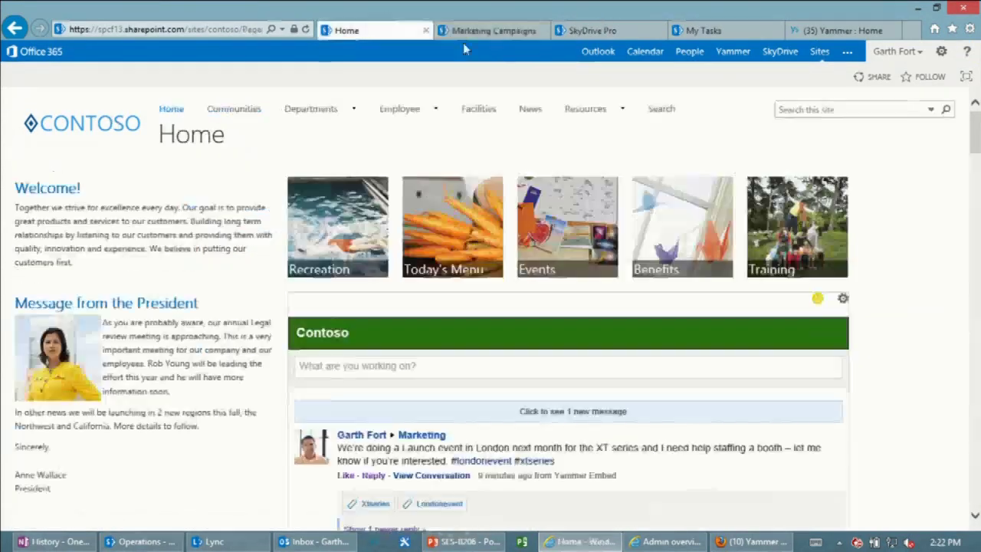
pyautogui.click(836, 109)
pyautogui.write('xt100')
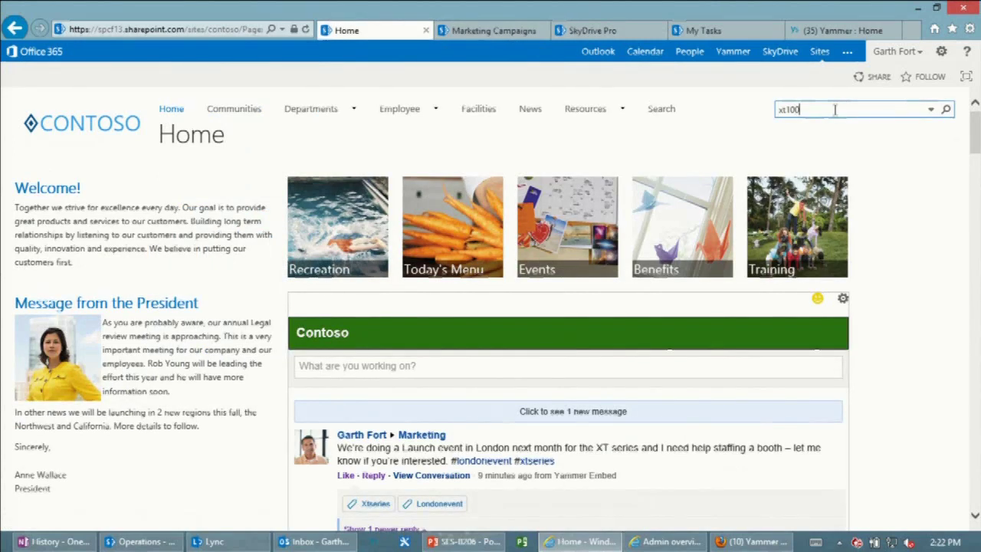
pyautogui.write('0')
pyautogui.press('Return')
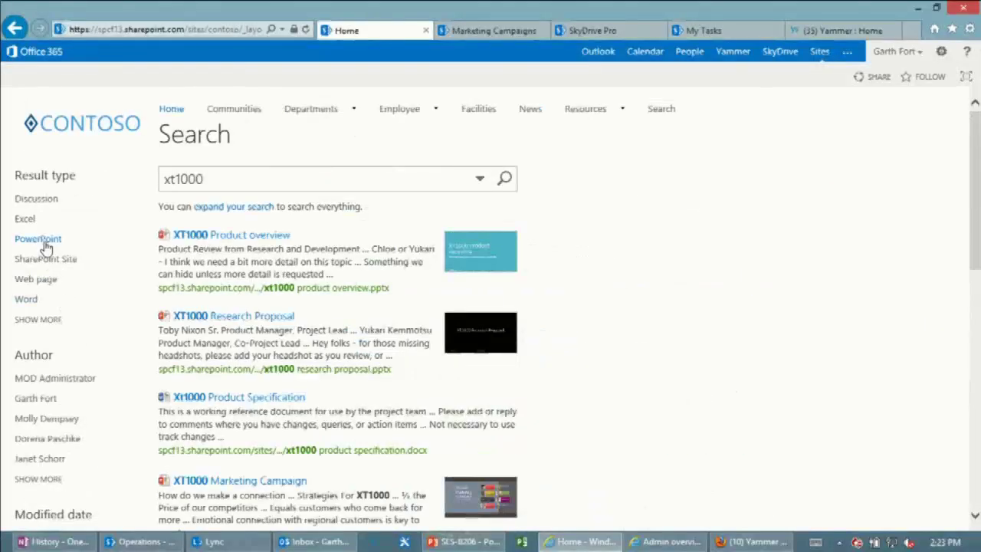
pyautogui.click(48, 239)
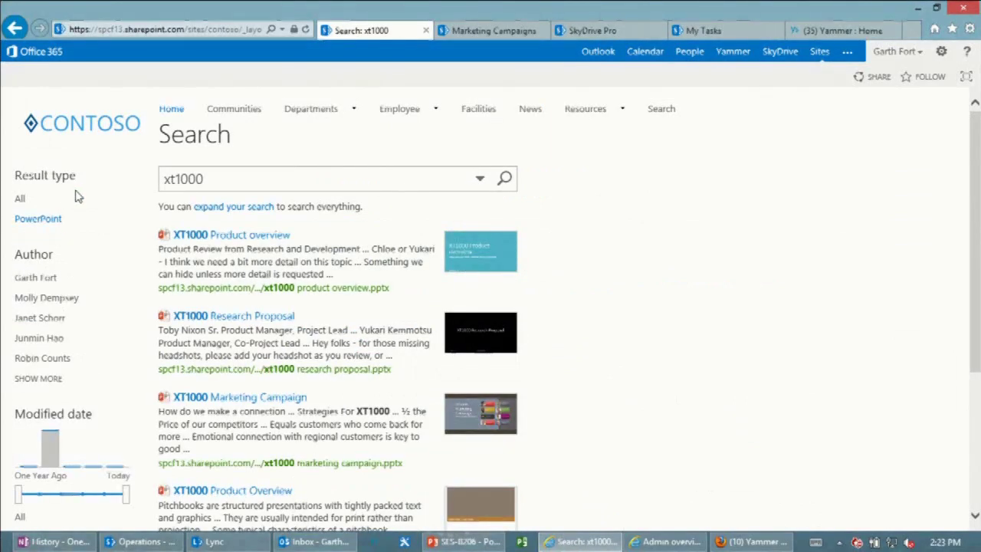
pyautogui.moveTo(532, 280)
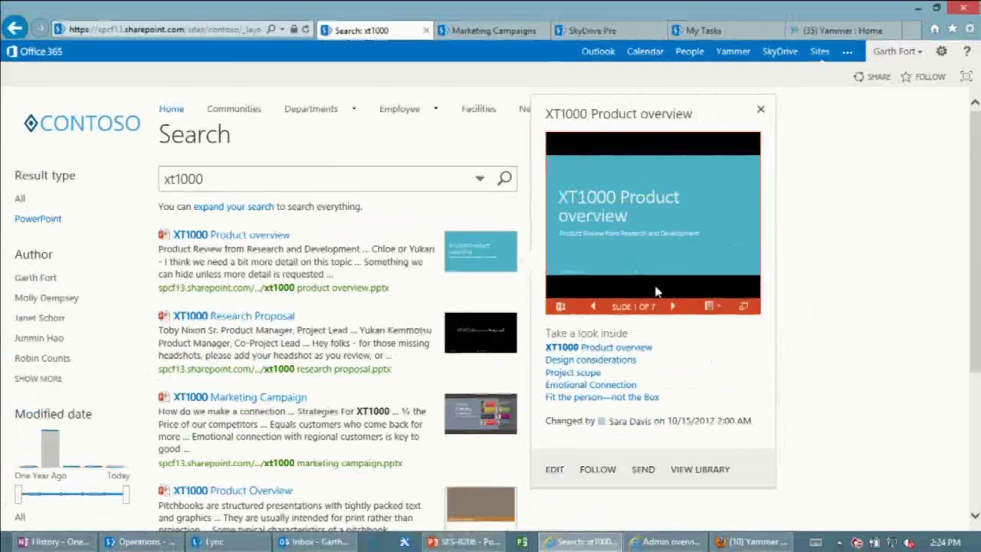
pyautogui.click(674, 309)
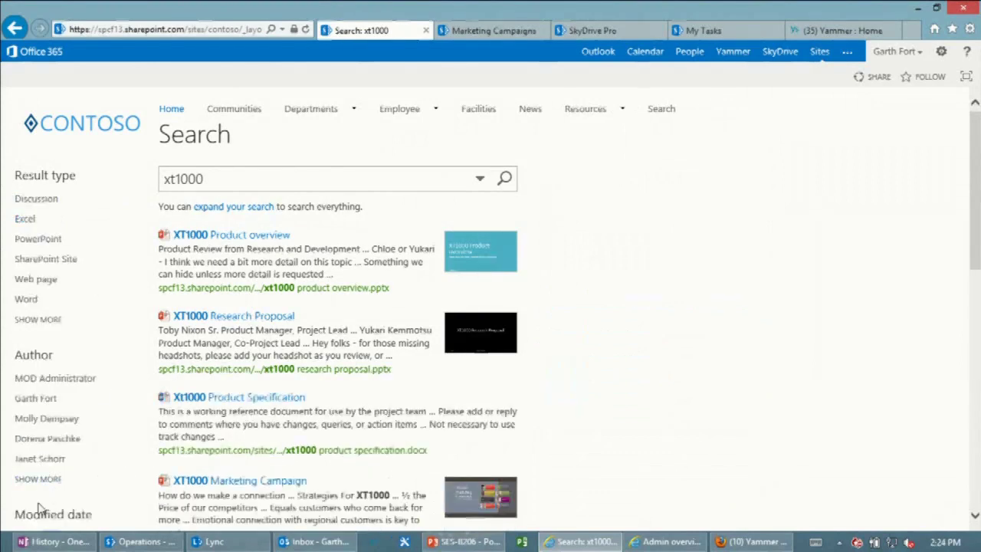
pyautogui.scroll(-2, 23, 345)
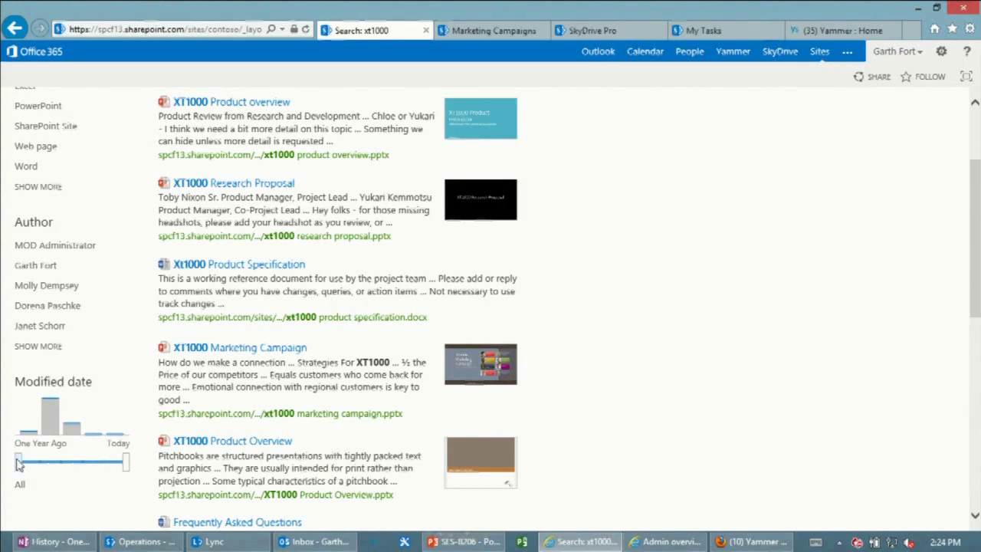
# Try one-week and one-month Modified-date filters, reset to All, and preview XT1000 Product overview.
pyautogui.moveTo(18, 464); pyautogui.dragTo(83, 466)
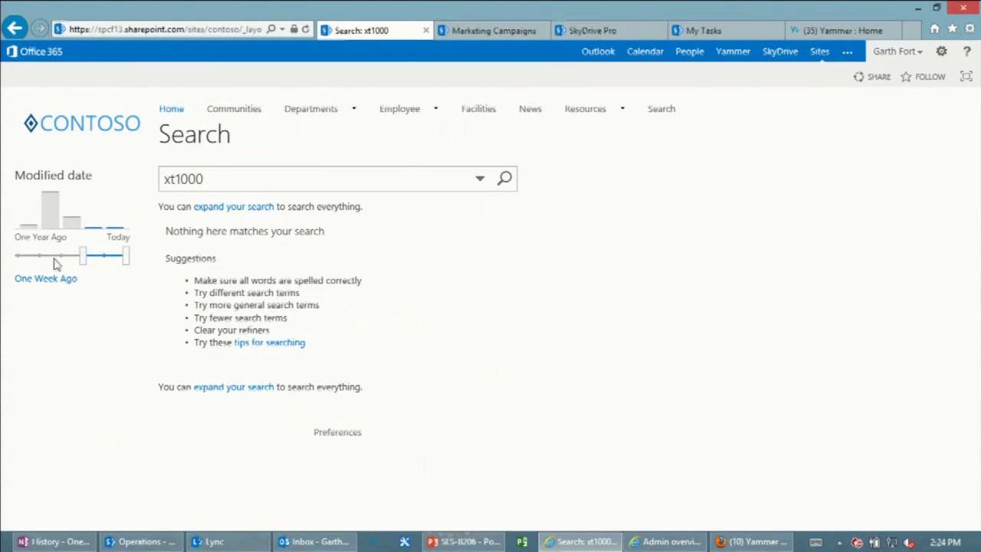
pyautogui.moveTo(82, 257); pyautogui.dragTo(62, 259)
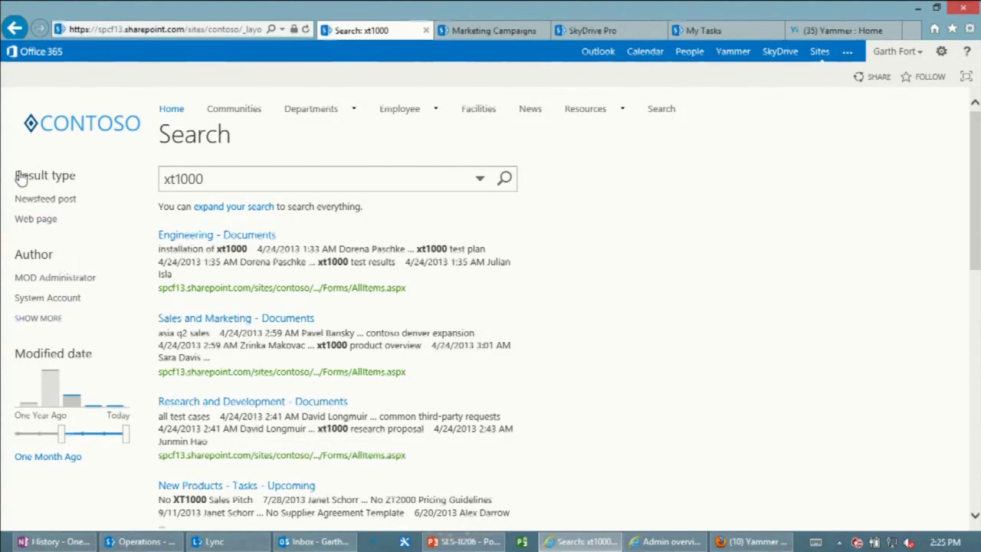
pyautogui.click(14, 28)
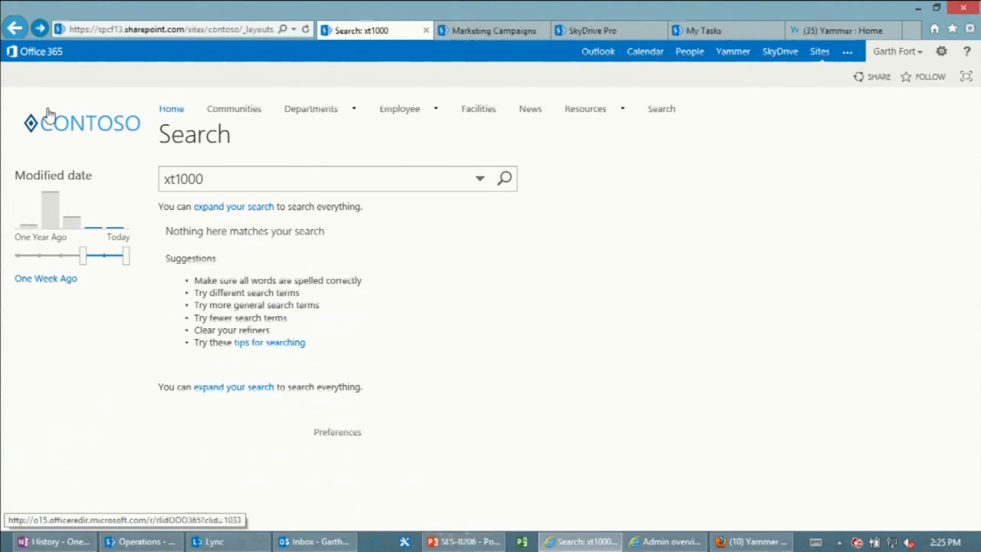
pyautogui.moveTo(83, 255); pyautogui.dragTo(16, 254)
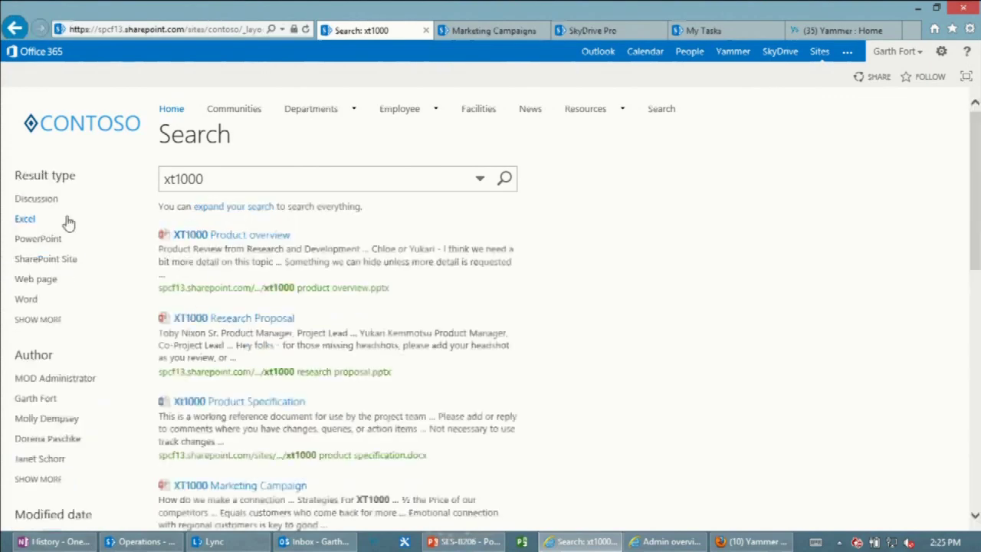
pyautogui.moveTo(521, 268)
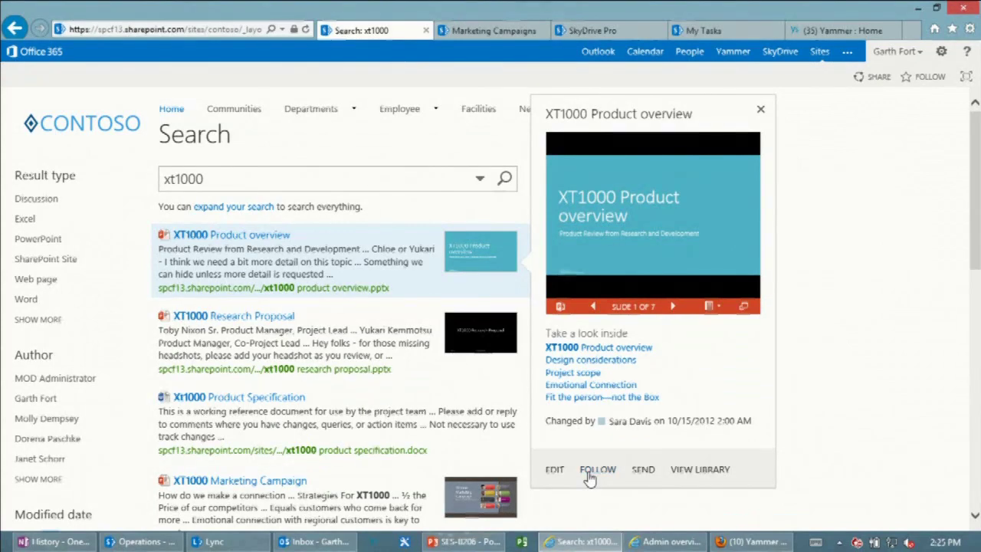
# Follow xt1000 product overview.pptx, then go to the SkyDrive Pro Documents library.
pyautogui.click(590, 470)
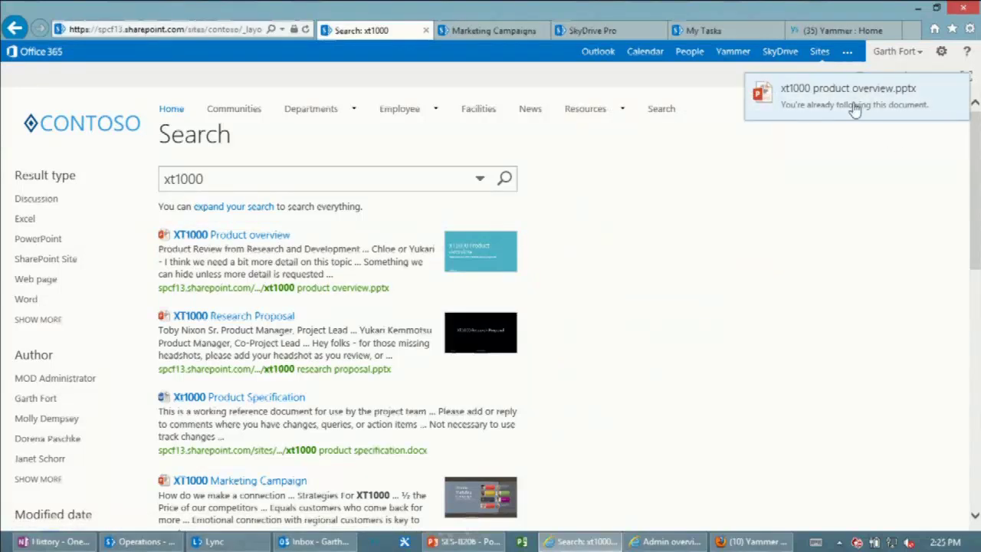
pyautogui.click(784, 52)
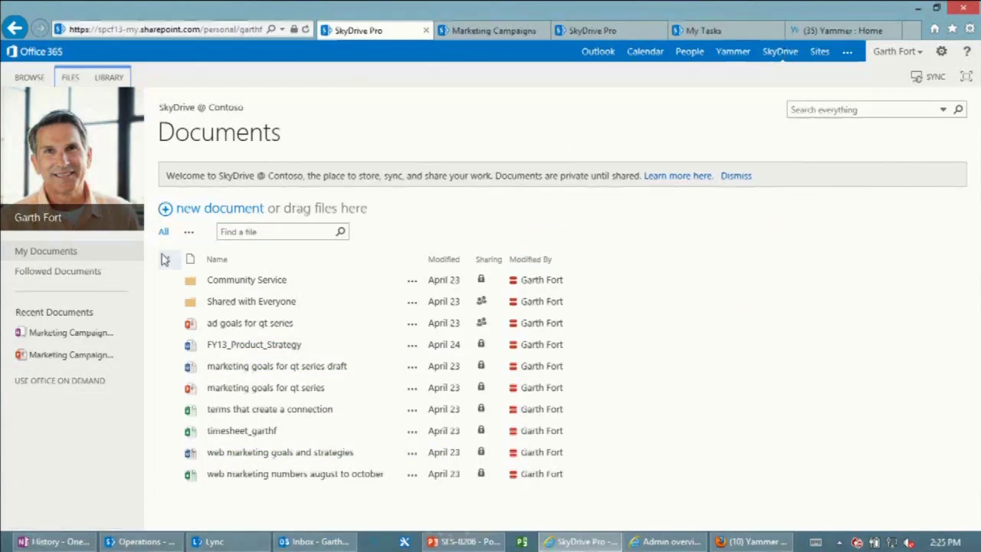
# Open Followed Documents in SkyDrive Pro to list the six followed documents, including xt1000 product overview.
pyautogui.click(92, 276)
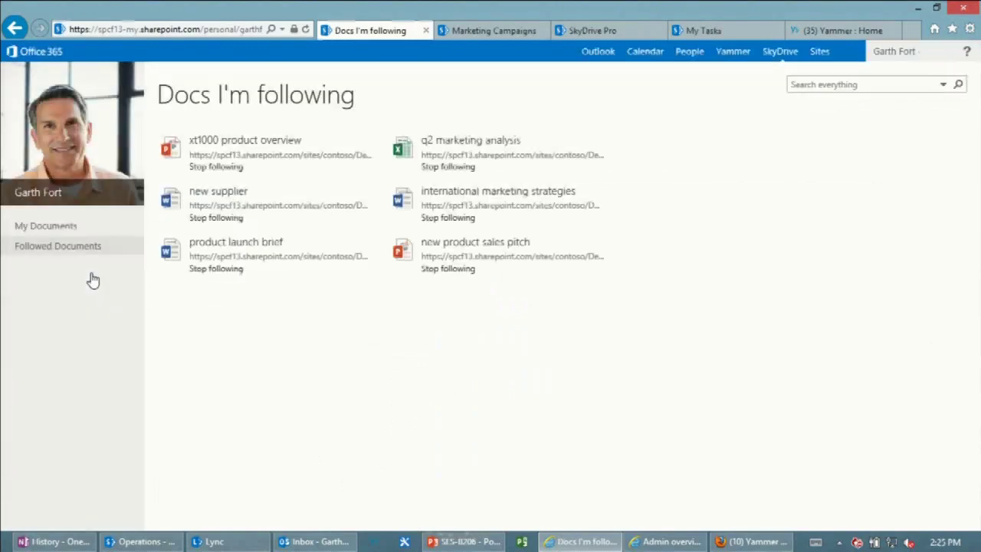